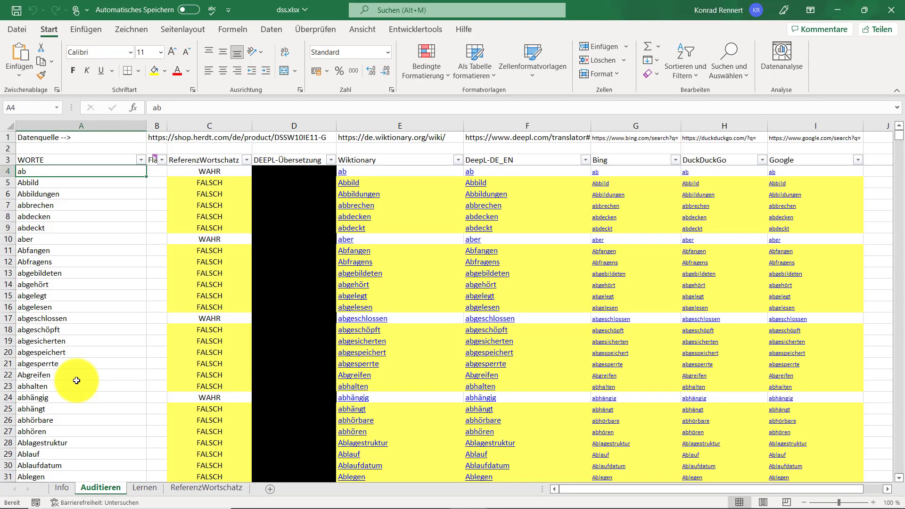
Review the word list on the Auditieren sheet and the known vocabulary on the ReferenzWortschatz sheet, returning to Auditieren
left_click(62, 122)
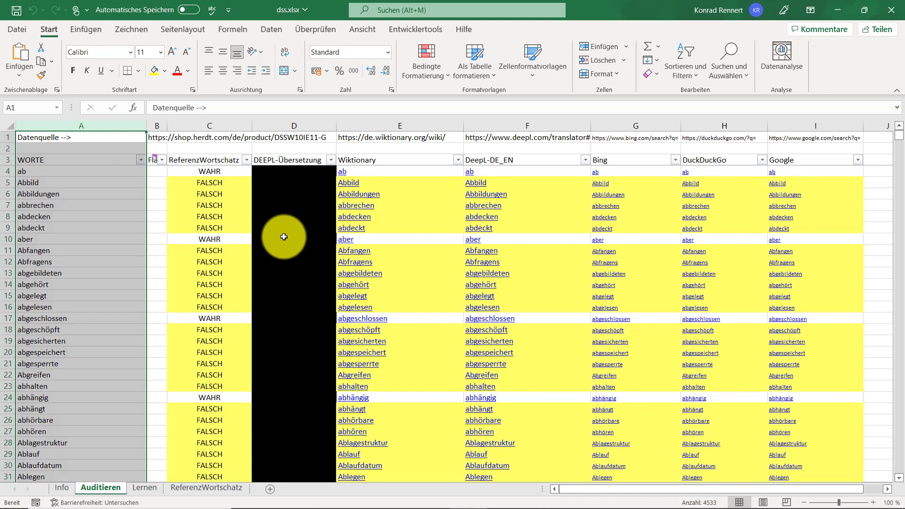
left_click(43, 215)
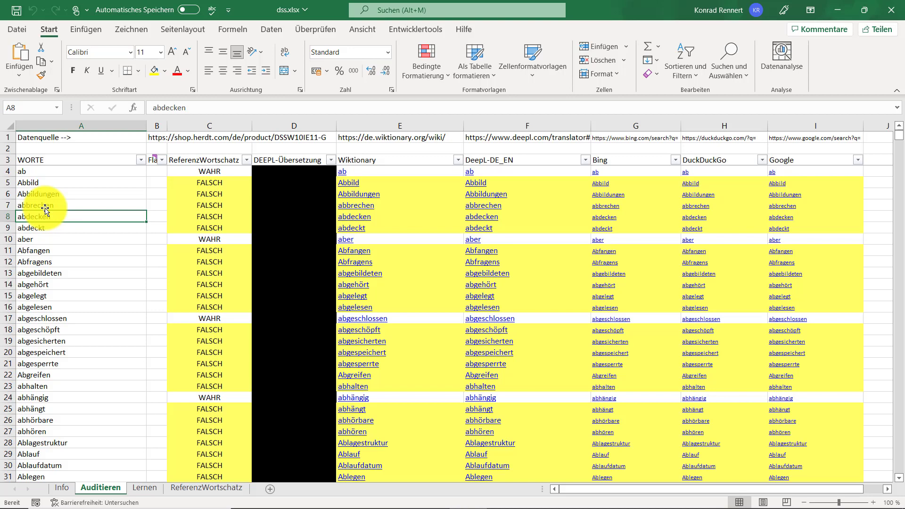
left_click(205, 490)
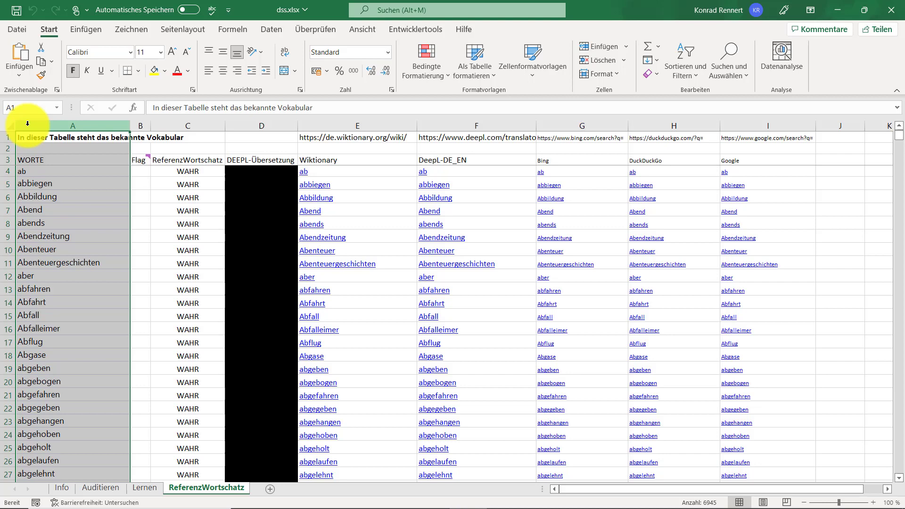
left_click(42, 224)
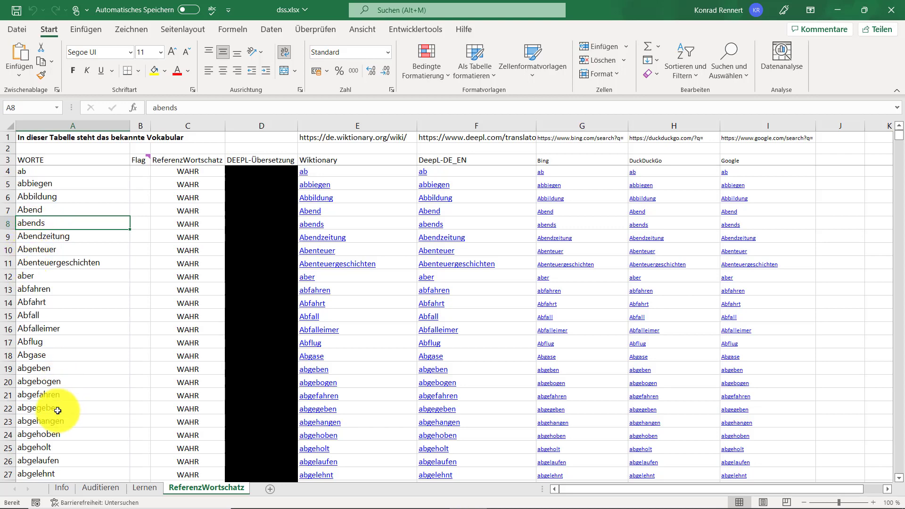
left_click(98, 489)
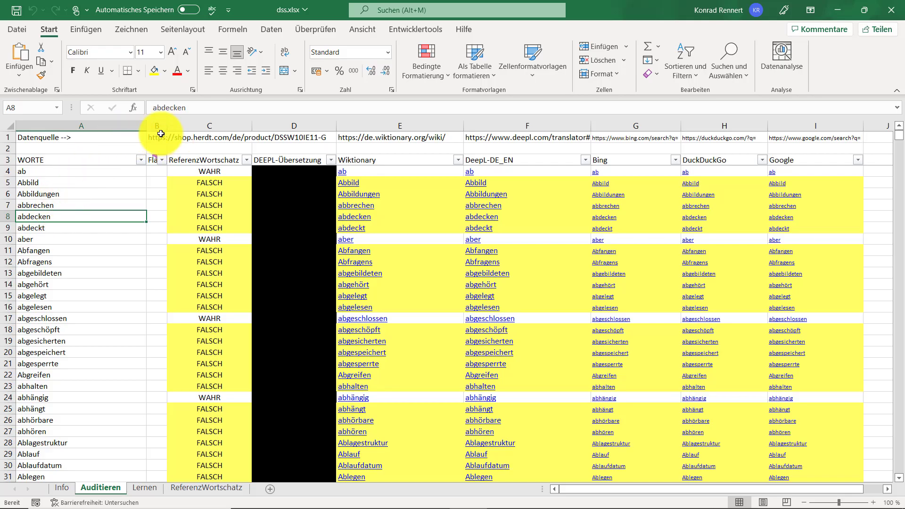
Check the data source in B1 against its HERDT shop page in the browser, and return to the workbook's WORTE column
left_click(179, 138)
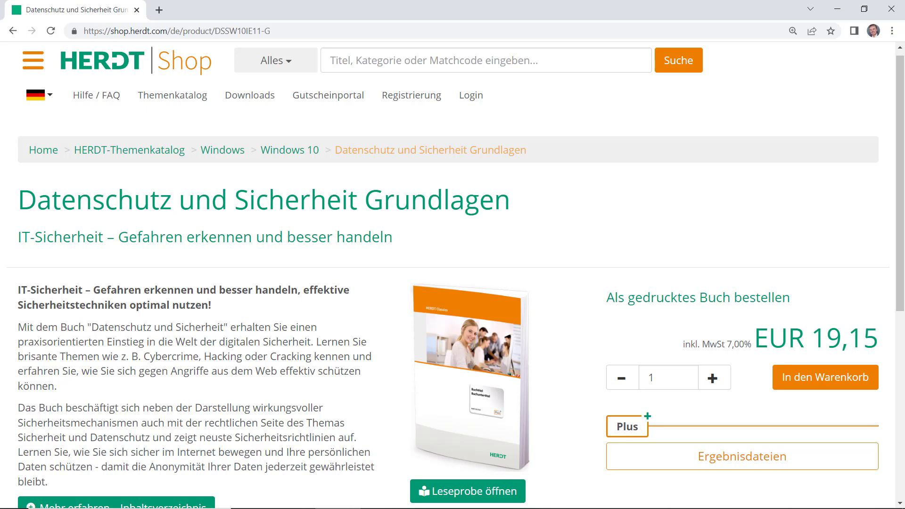
key("alt+Tab")
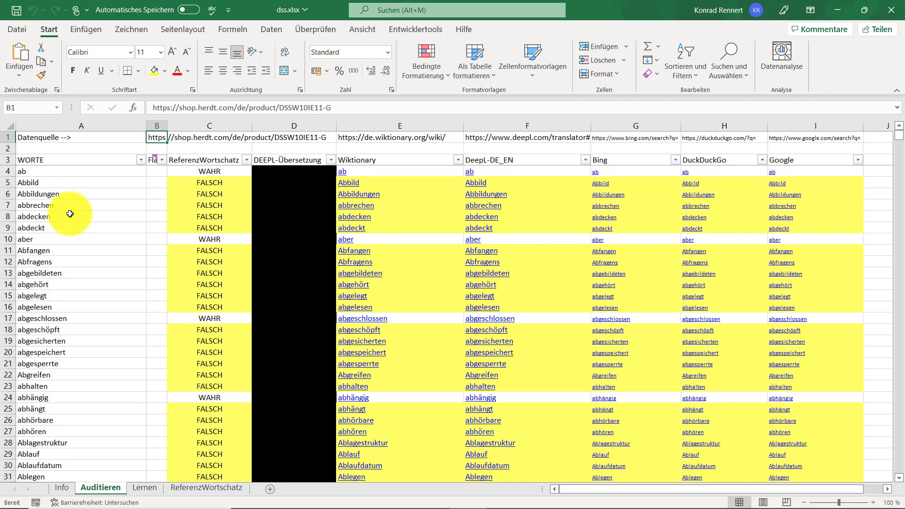
left_click(70, 214)
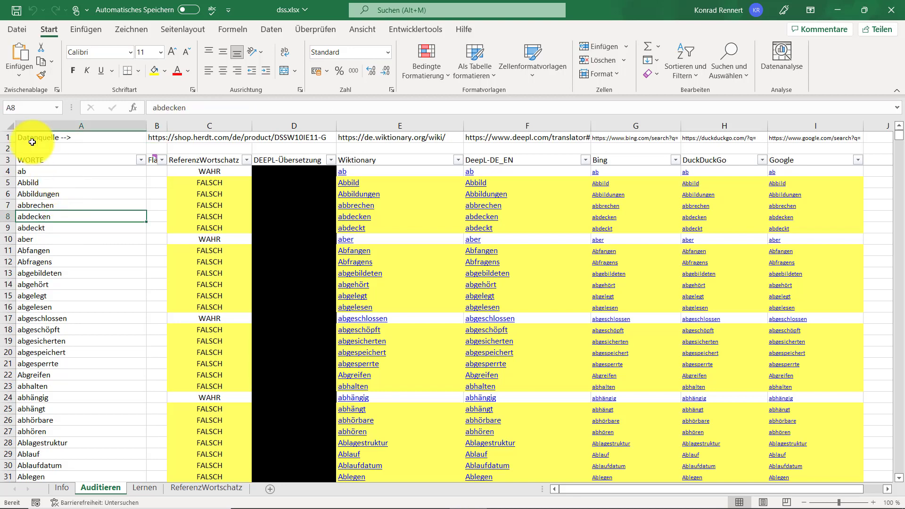
left_click(28, 126)
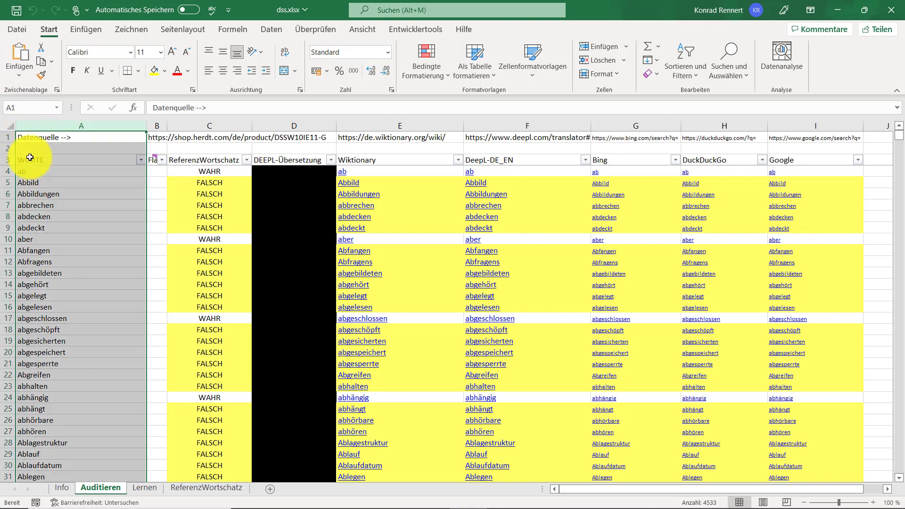
left_click(38, 193)
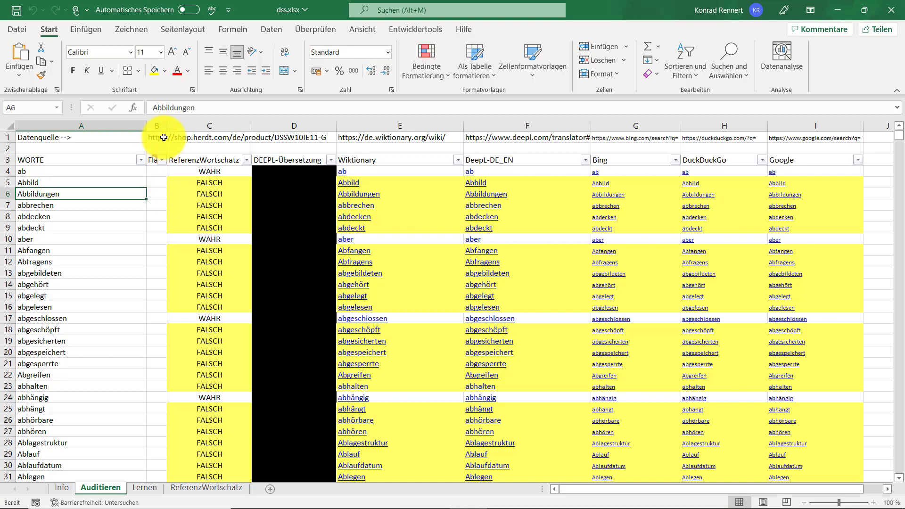
Widen the Flag column to fit its header and filter the ReferenzWortschatz column to show only FALSCH
left_click_drag(166, 123, 175, 123)
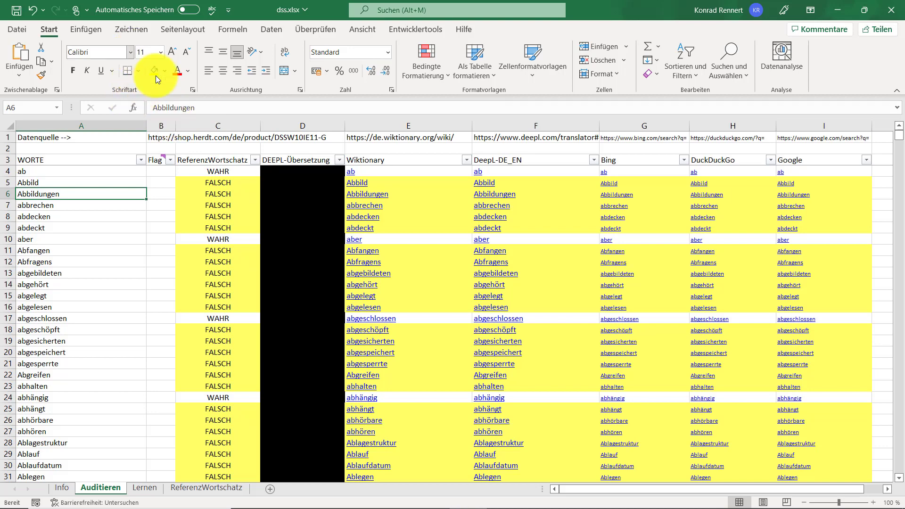
right_click(256, 163)
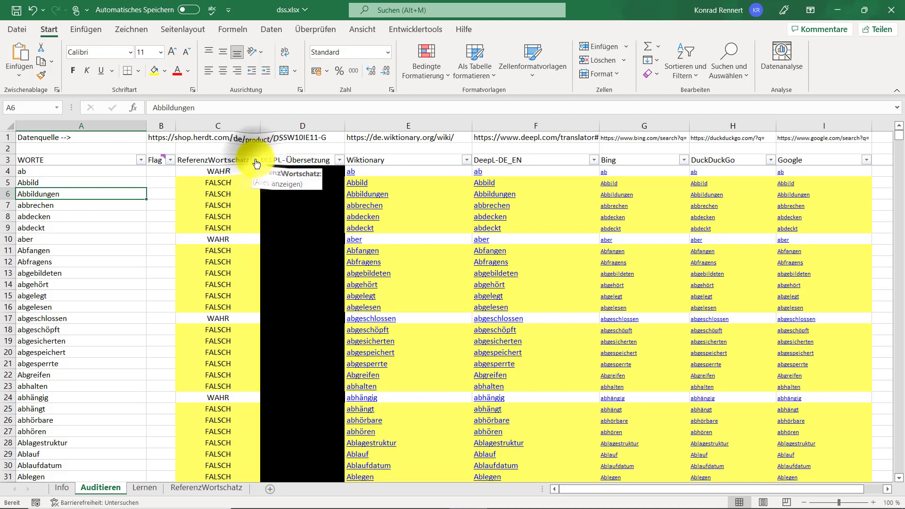
left_click(255, 161)
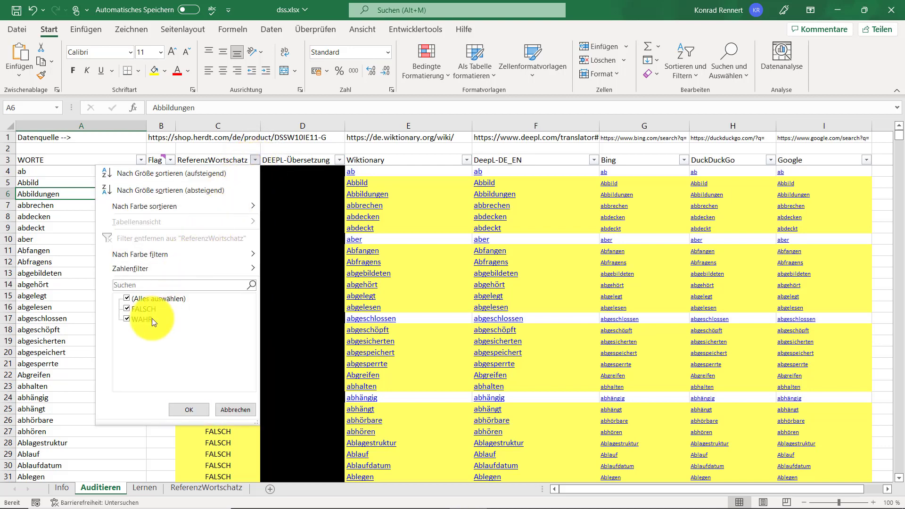
left_click(126, 320)
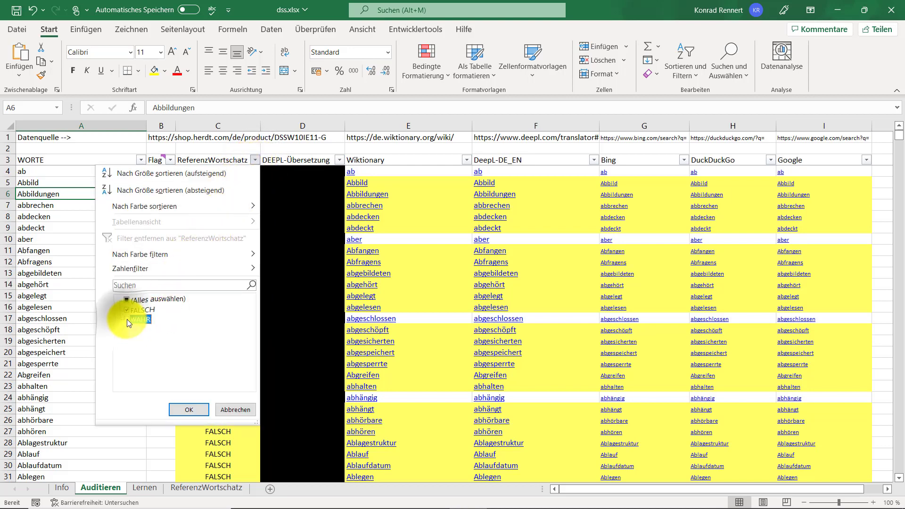
left_click(176, 408)
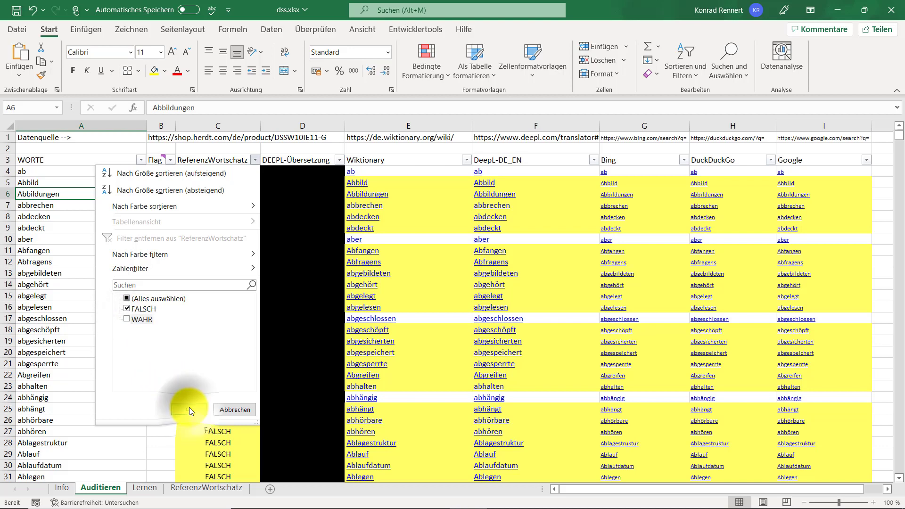
left_click(188, 409)
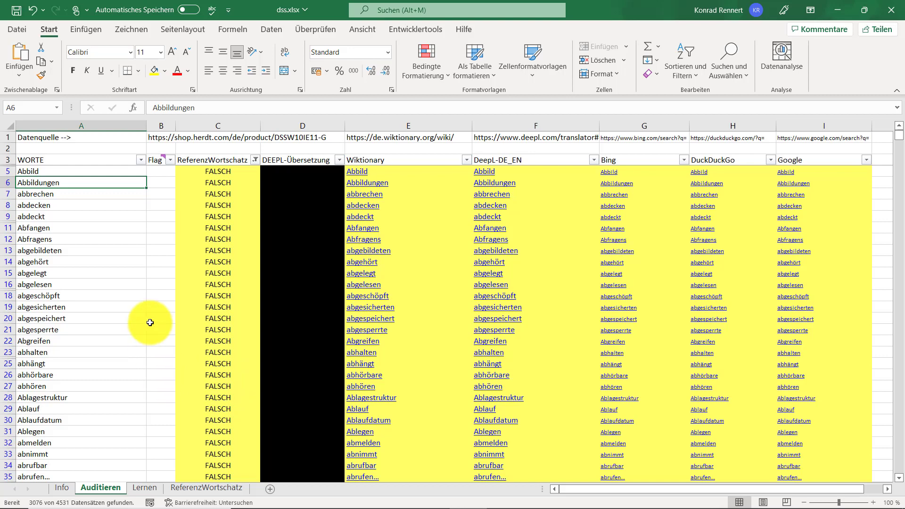
Look up the blacked-out DeepL translations of the words Abbild and Abbildungen
left_click(46, 171)
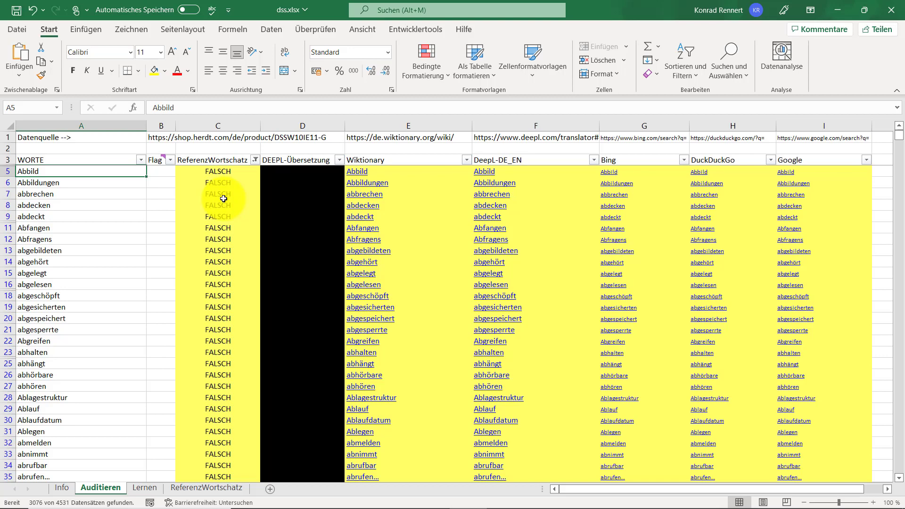
left_click(292, 173)
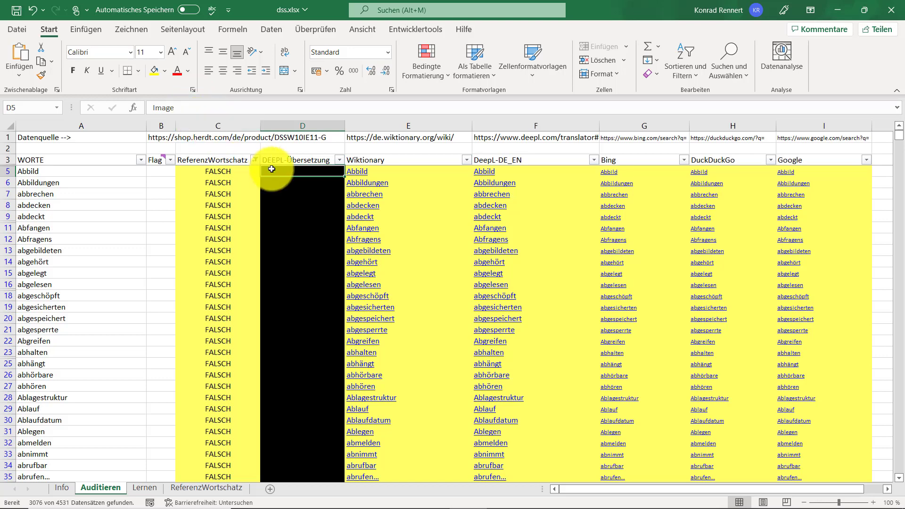
left_click(284, 182)
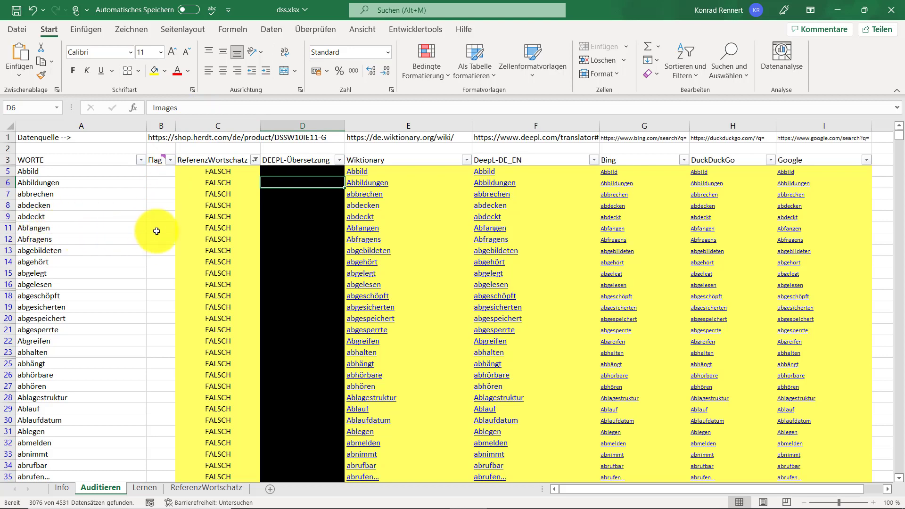
Check the blacked-out translation of Abfangen and mark the word with x in the Flag column
left_click(290, 228)
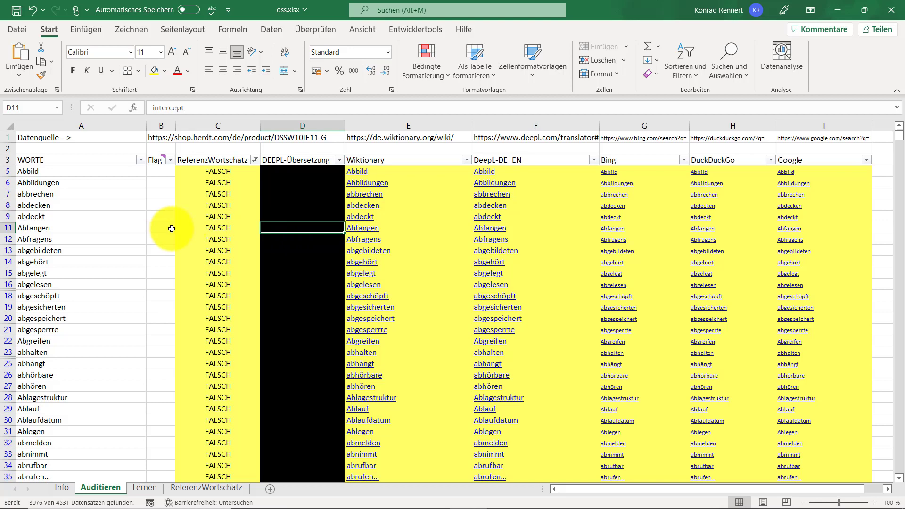
left_click(161, 227)
type("x")
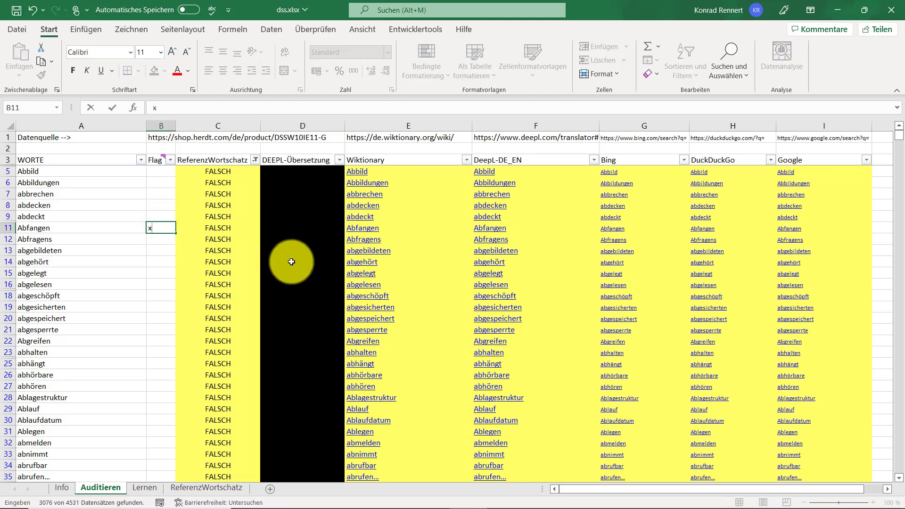
key("Return")
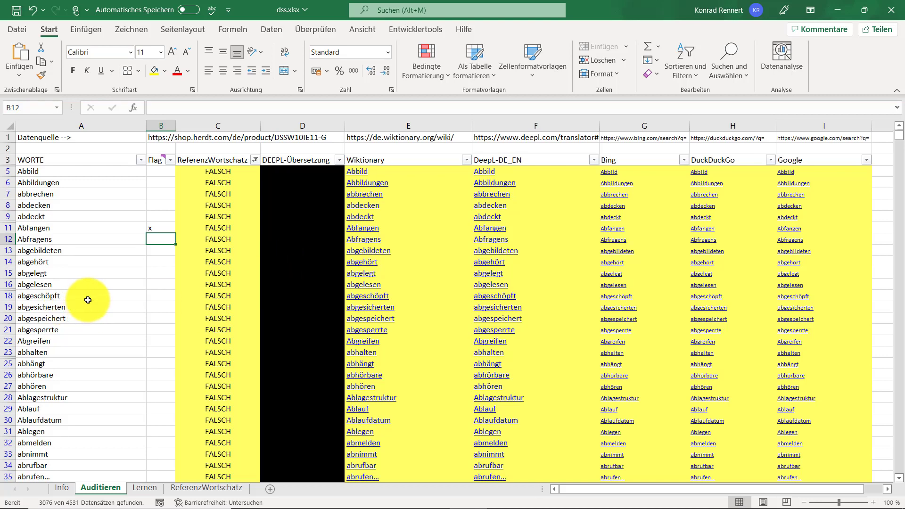
Check the translation of abgeschöpft, and mark abgeschöpft and Abgreifen with x in the Flag column
left_click(160, 297)
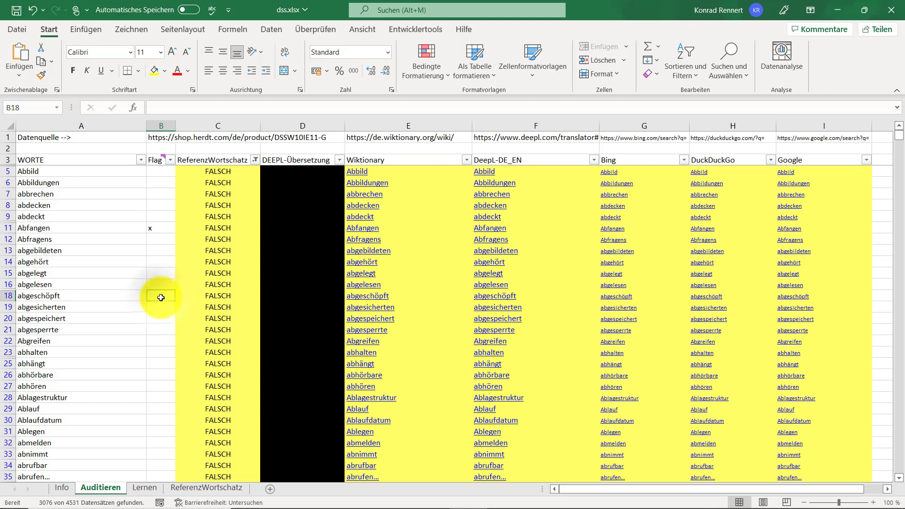
left_click(294, 292)
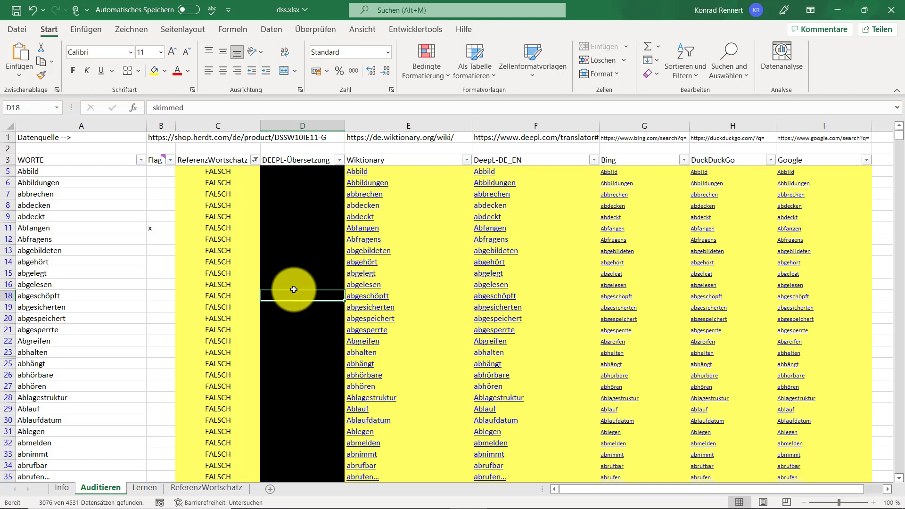
left_click(155, 297)
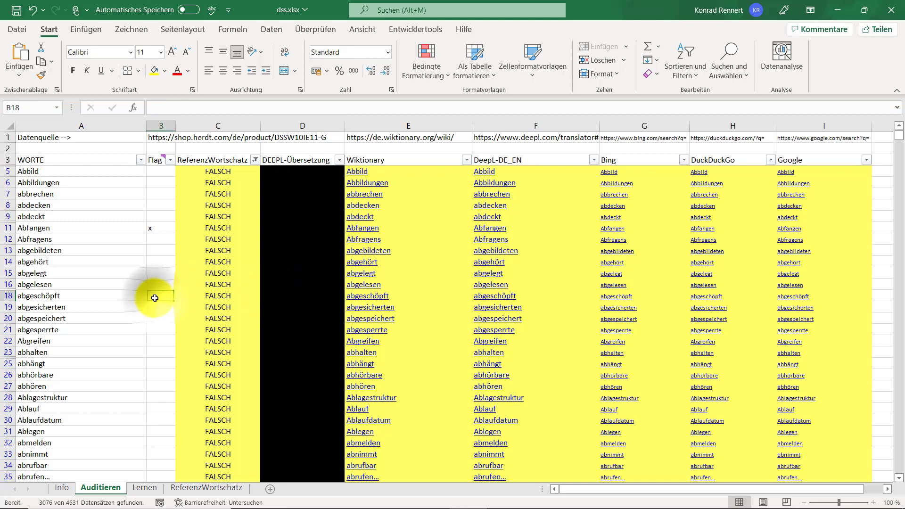
type("x")
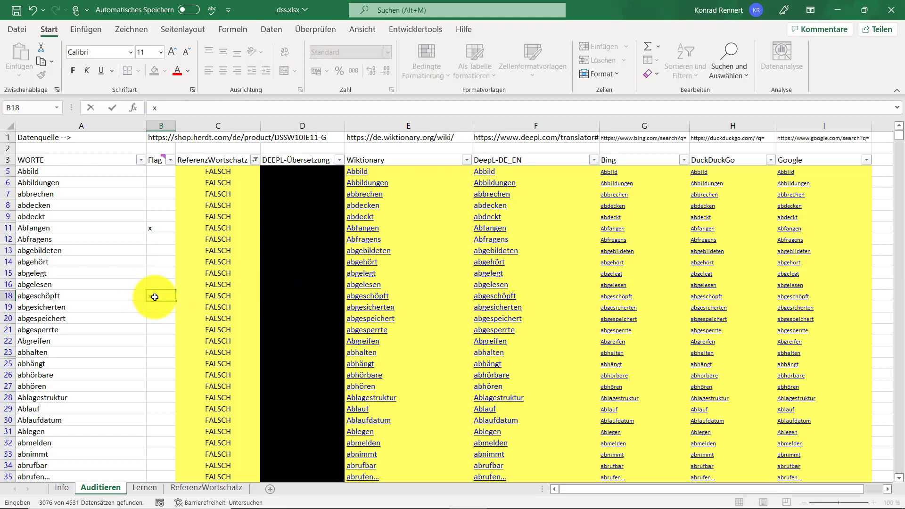
left_click(159, 345)
type("x")
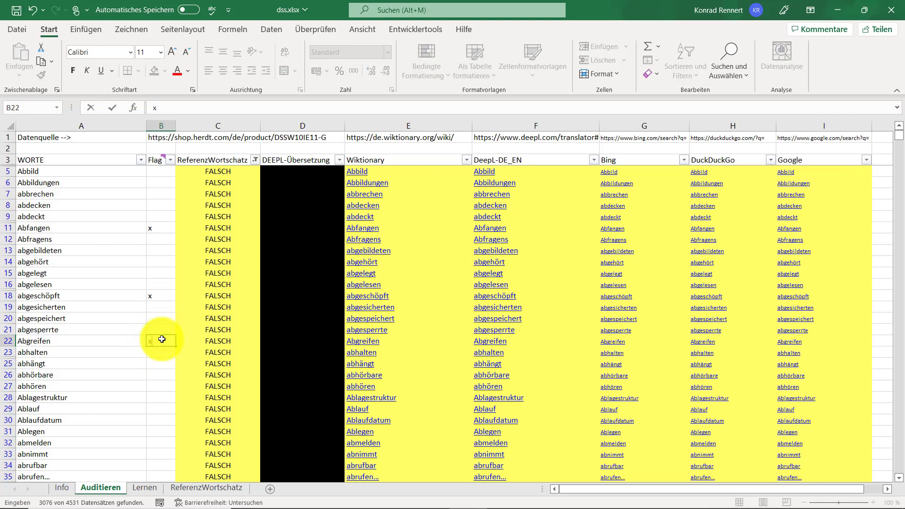
Mark abzuschätzen in row 69 with x in the Flag column and check its blacked-out translation
scroll(162, 339, "down", 3)
scroll(162, 338, "down", 7)
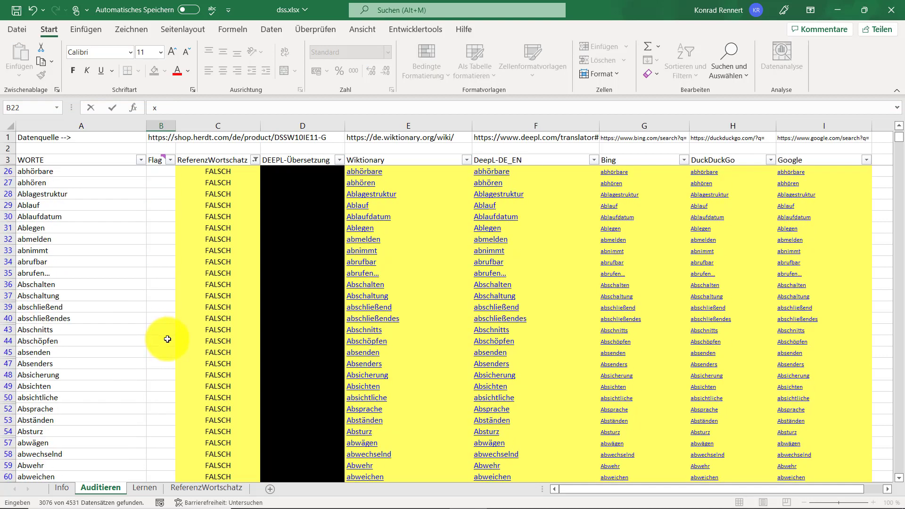
scroll(174, 340, "down", 3)
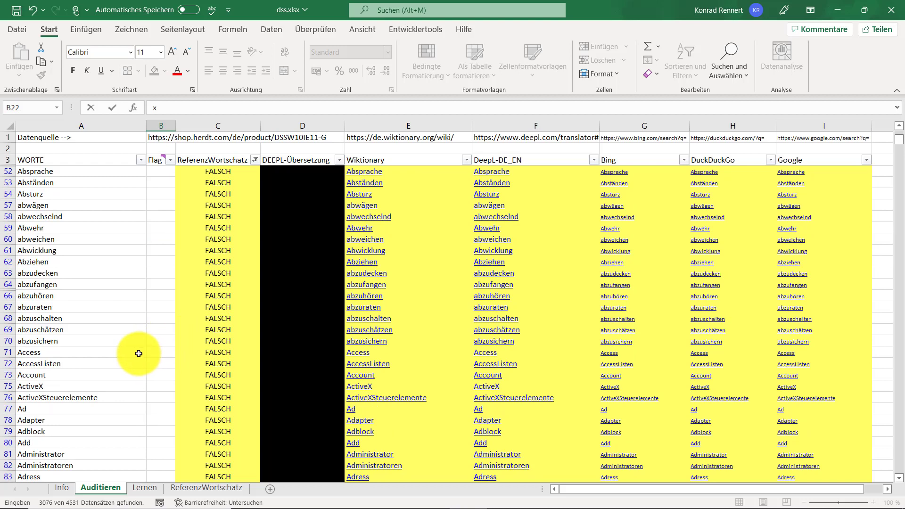
left_click(161, 330)
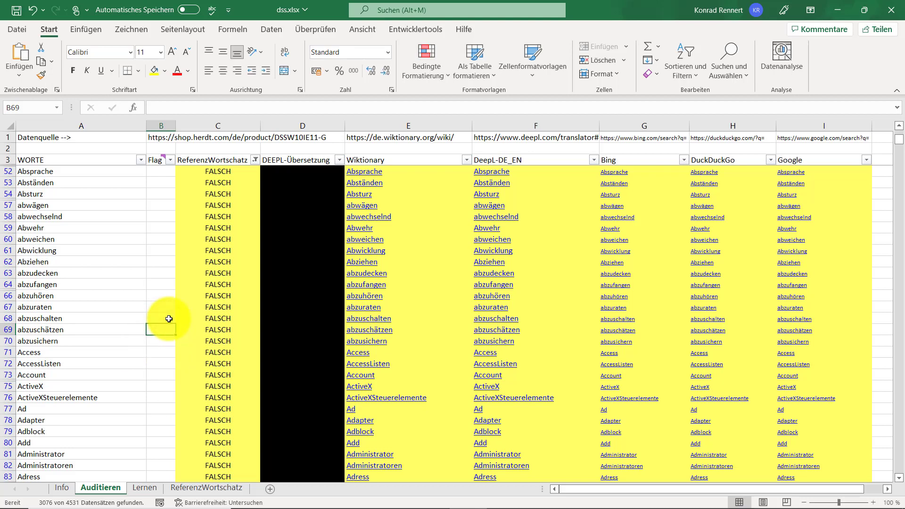
type("x")
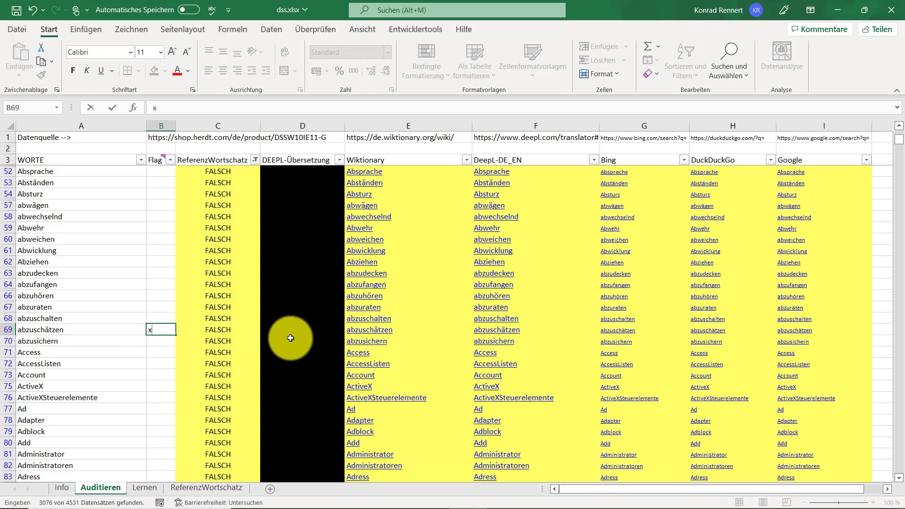
left_click(290, 336)
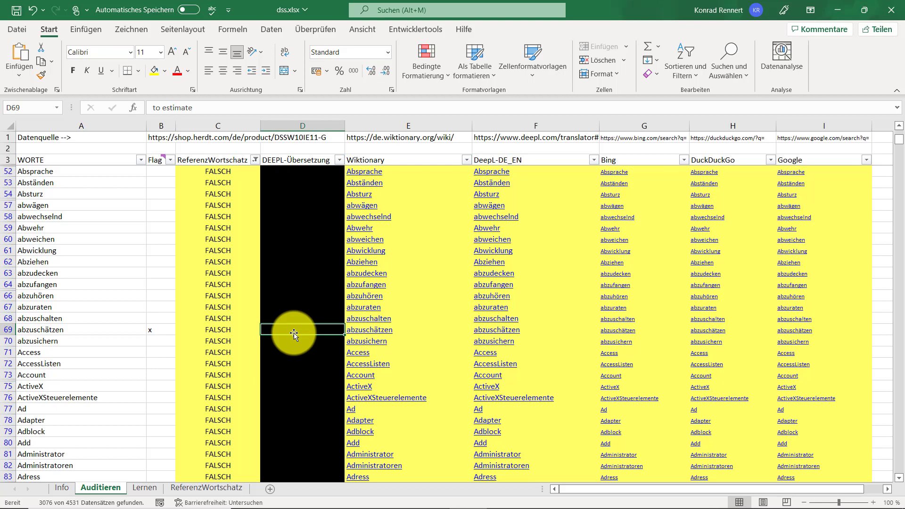
Filter the Flag column of the Auditieren sheet to show only the rows marked x
scroll(156, 386, "up", 9)
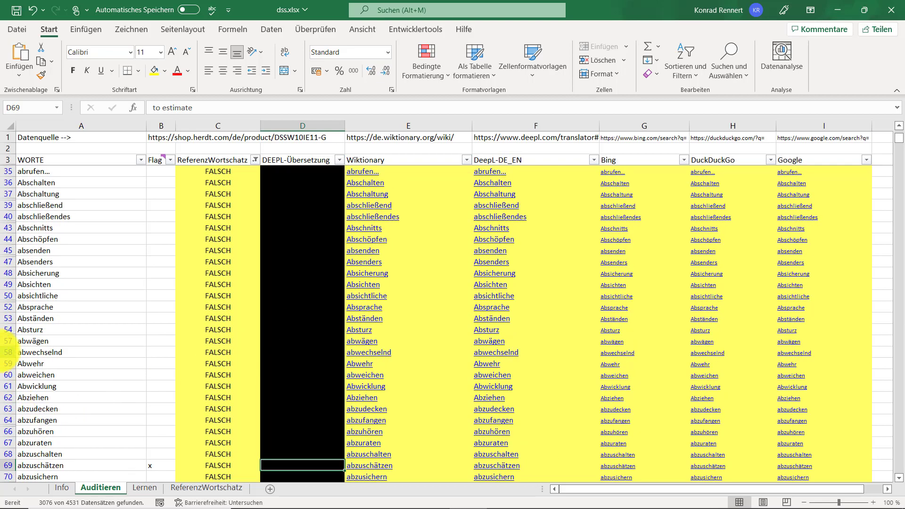
scroll(3, 349, "up", 4)
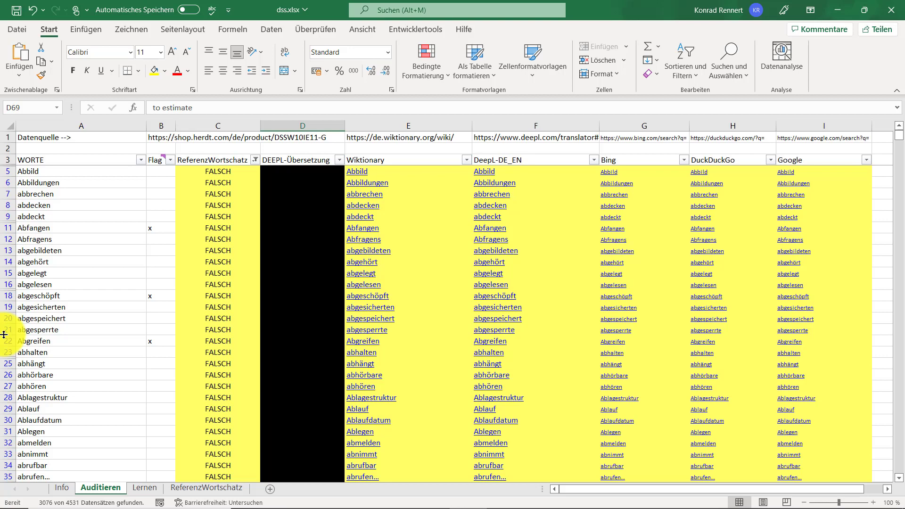
left_click(169, 160)
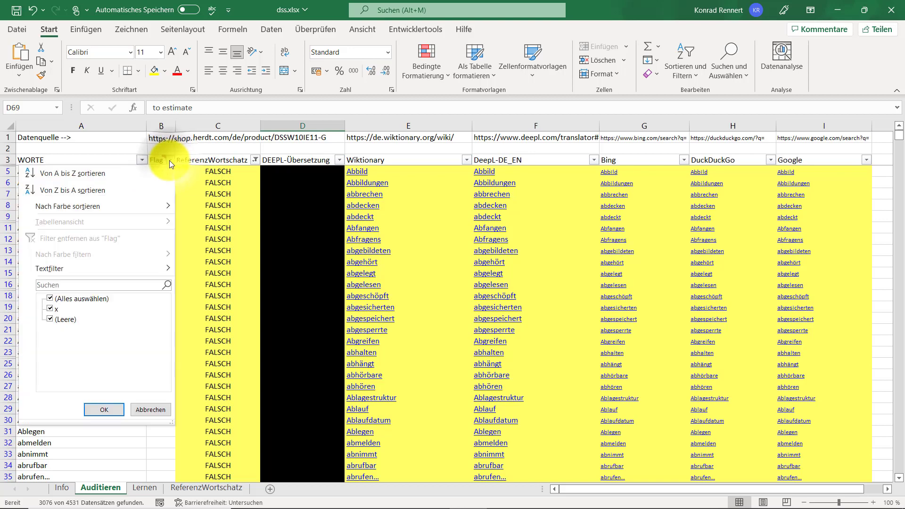
left_click(49, 296)
left_click(49, 309)
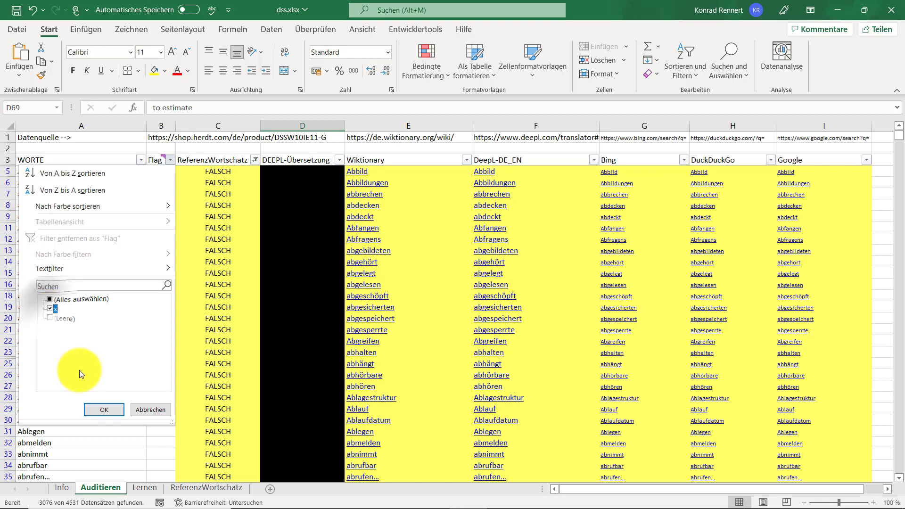
left_click(103, 410)
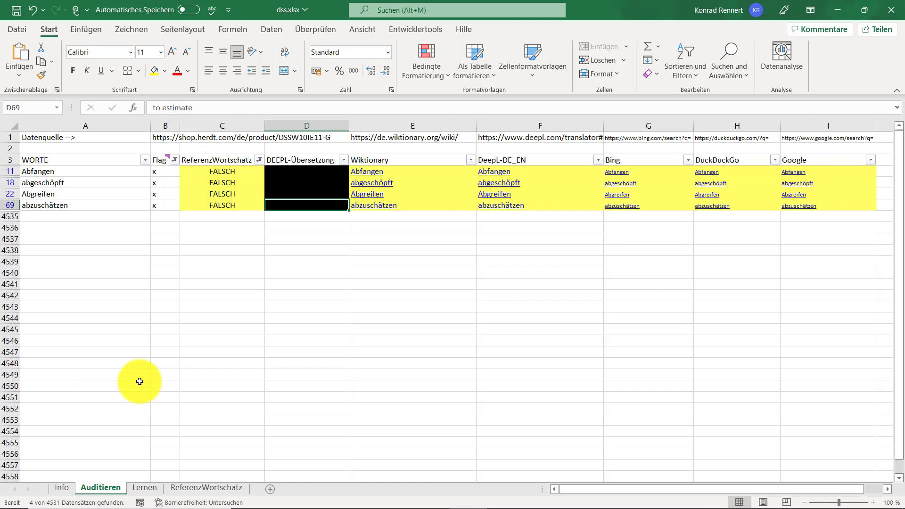
Copy the flagged words Abfangen, abgeschöpft, Abgreifen and abzuschätzen into the WORTE column of the Lernen sheet, starting at A5
left_click_drag(61, 171, 61, 207)
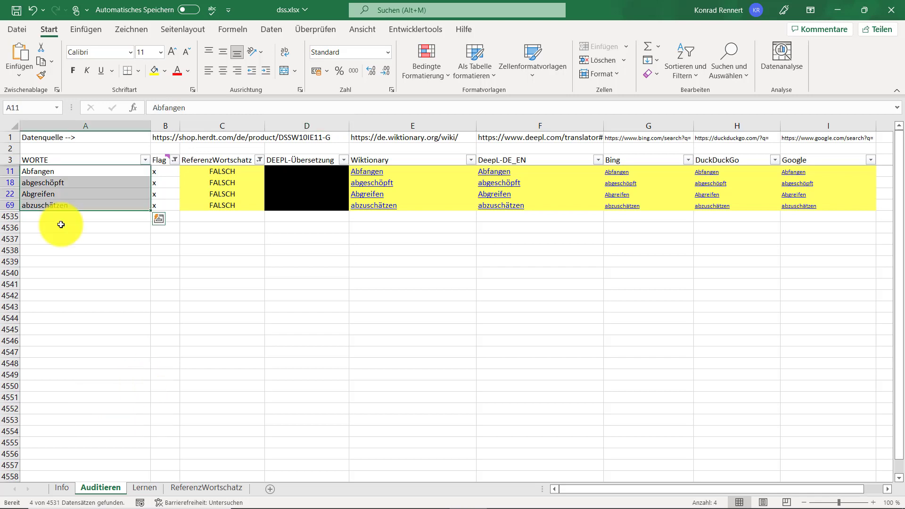
right_click(80, 194)
left_click(111, 177)
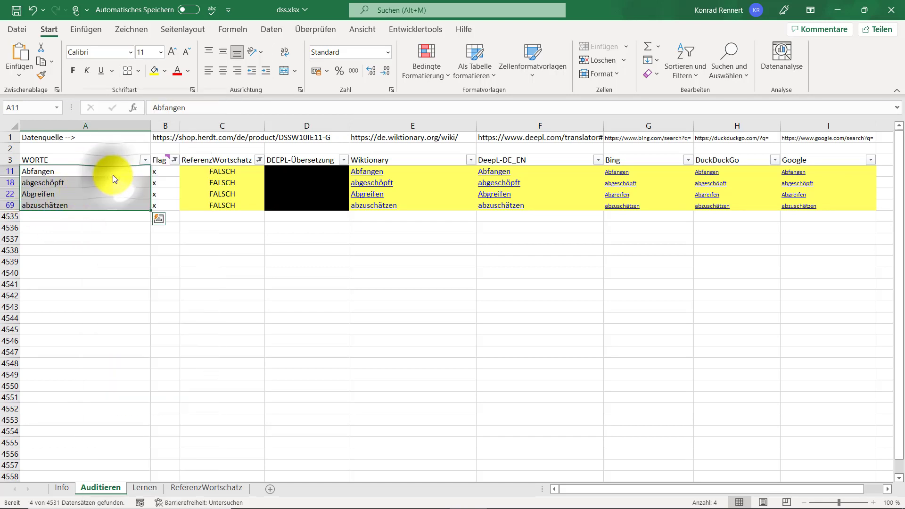
left_click(141, 487)
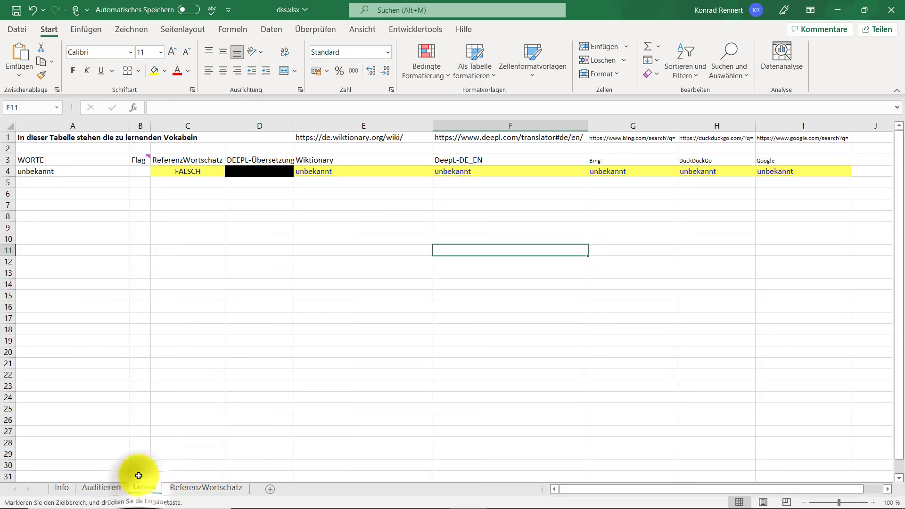
left_click(50, 183)
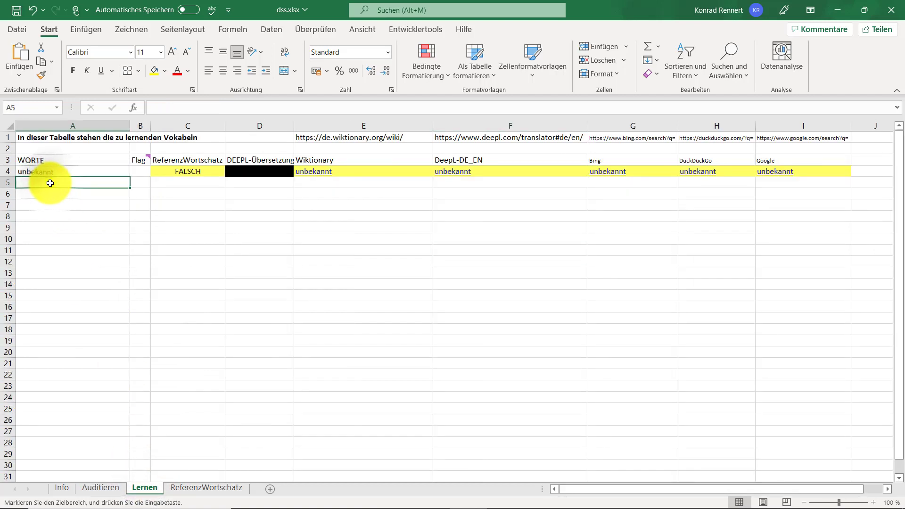
right_click(50, 182)
left_click(80, 234)
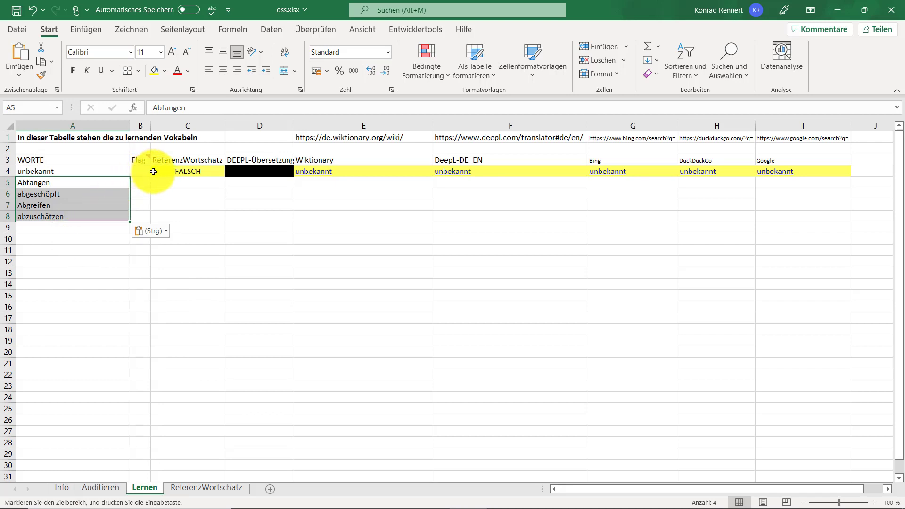
Fill the formulas of C4:I4 on the Lernen sheet down to row 8 for the pasted words
left_click_drag(155, 172, 849, 180)
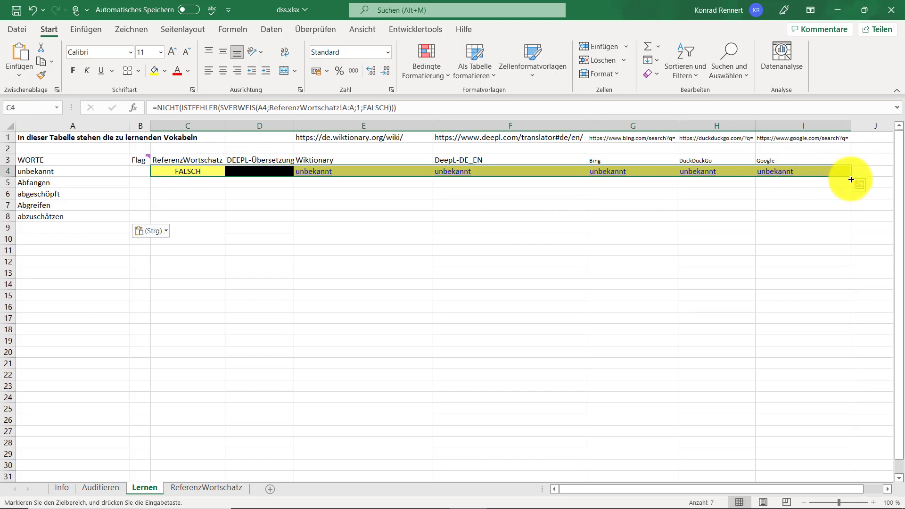
double_click(850, 179)
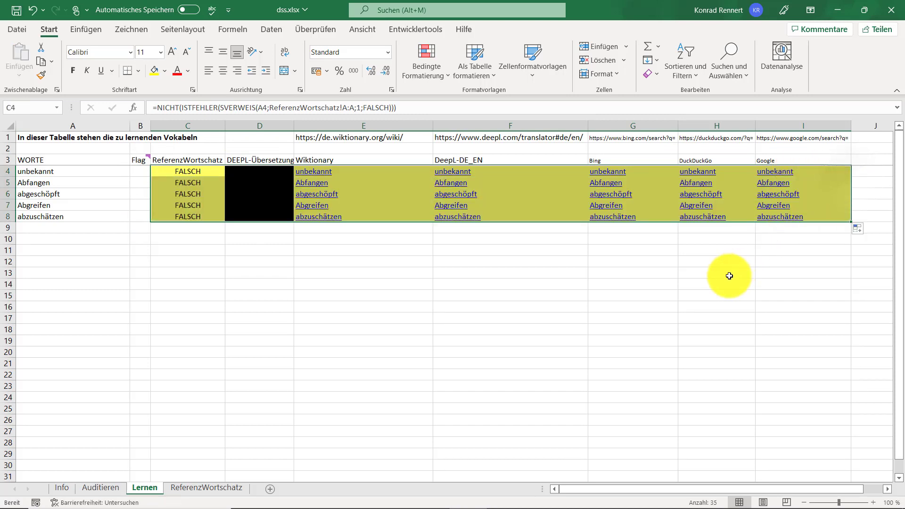
left_click(683, 313)
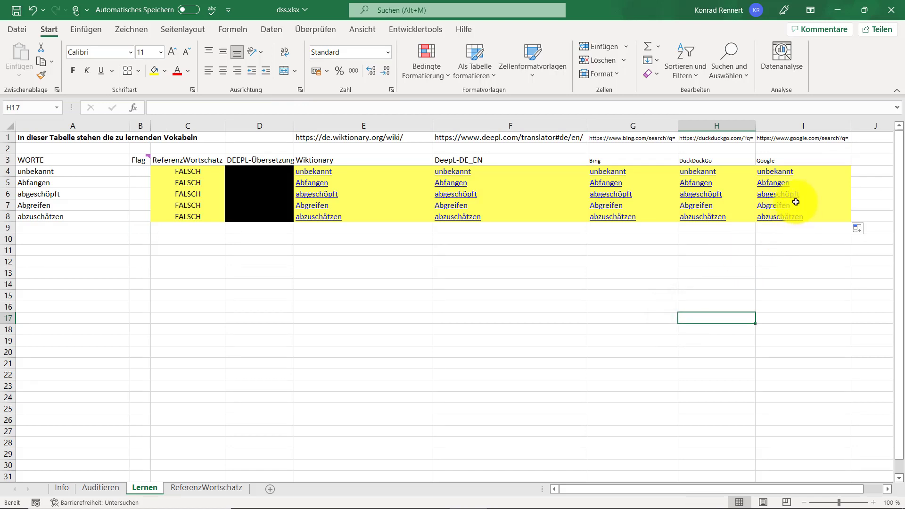
Open the Google lookup link for Abgreifen in the browser and look through the dictionary results
left_click(773, 209)
left_click(773, 208)
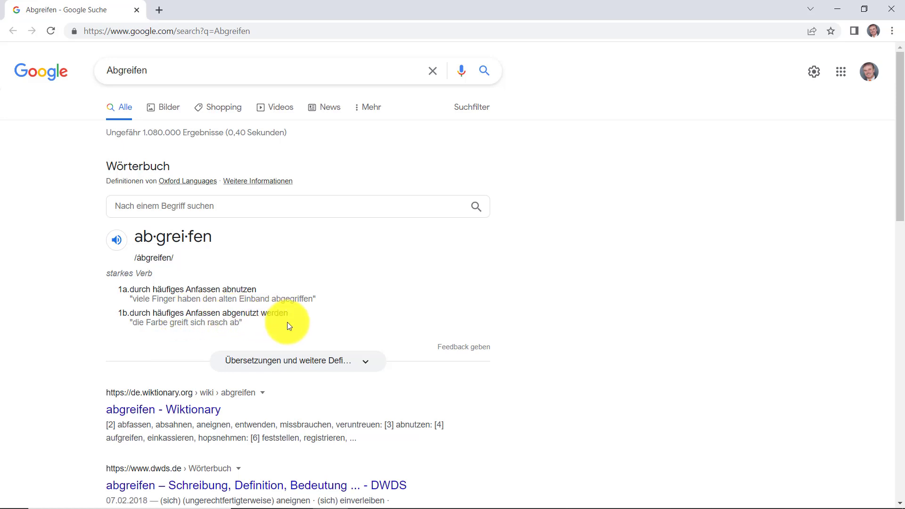
scroll(278, 305, "down", 1)
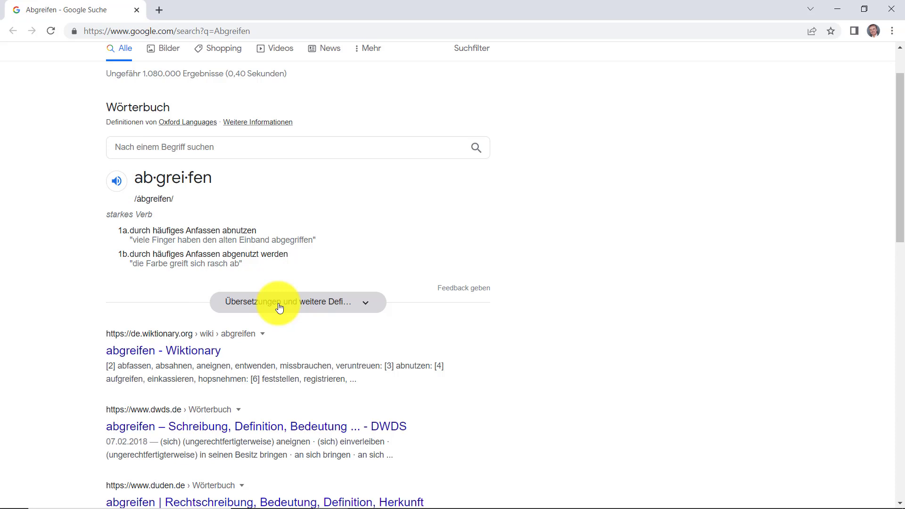
scroll(151, 323, "down", 3)
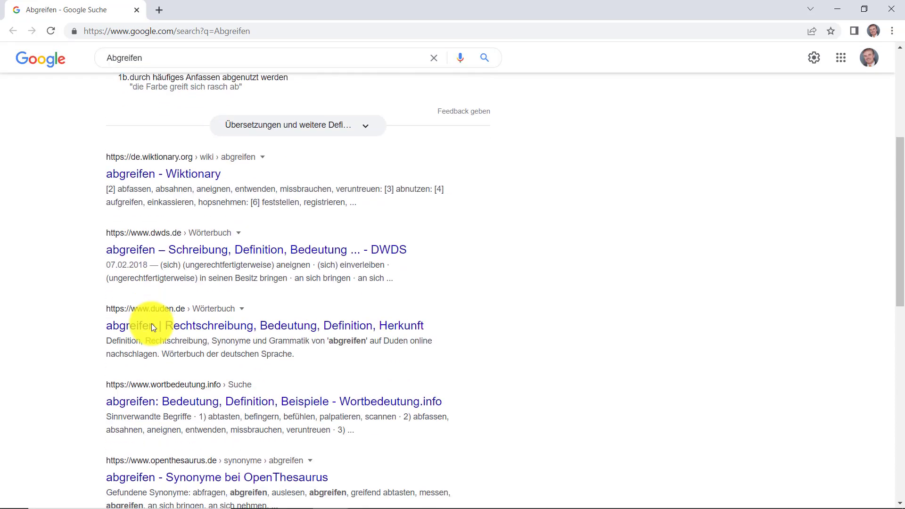
scroll(198, 408, "down", 2)
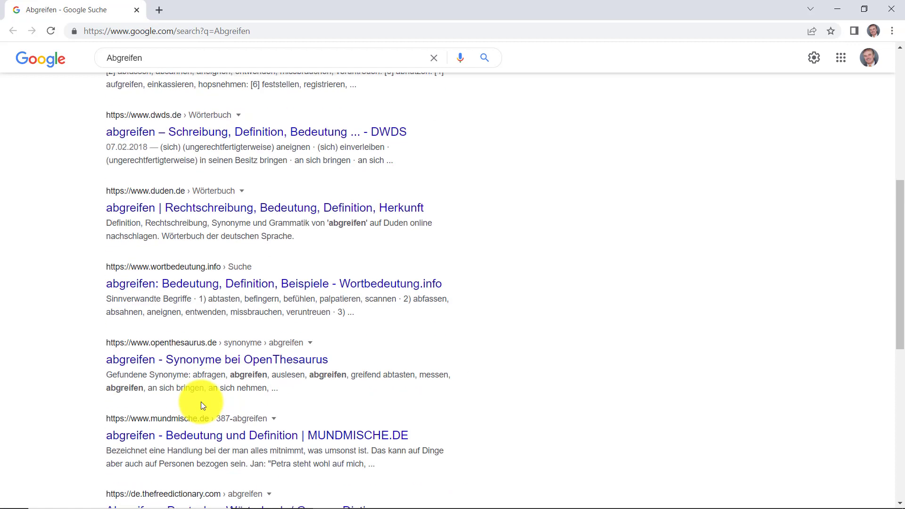
Open the OpenThesaurus result for abgreifen, examine its synonyms, and close the browser to return to the workbook
left_click(212, 362)
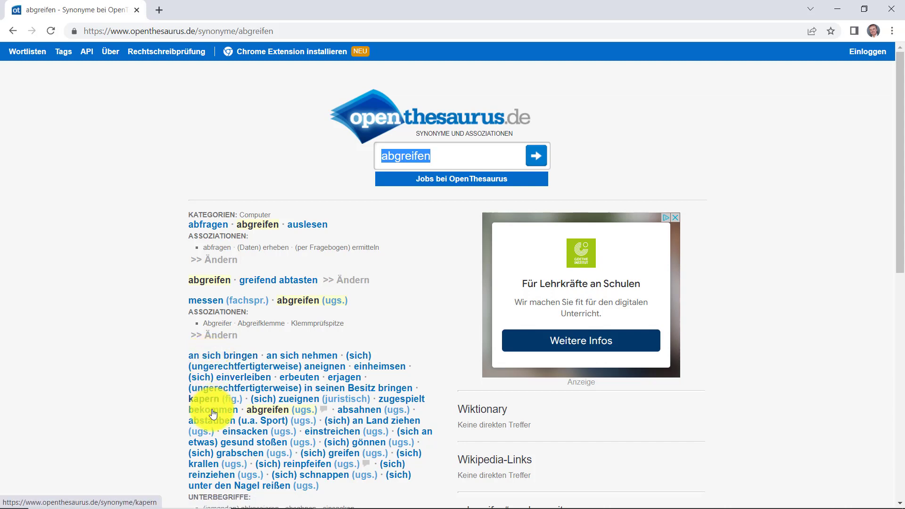
scroll(310, 422, "down", 3)
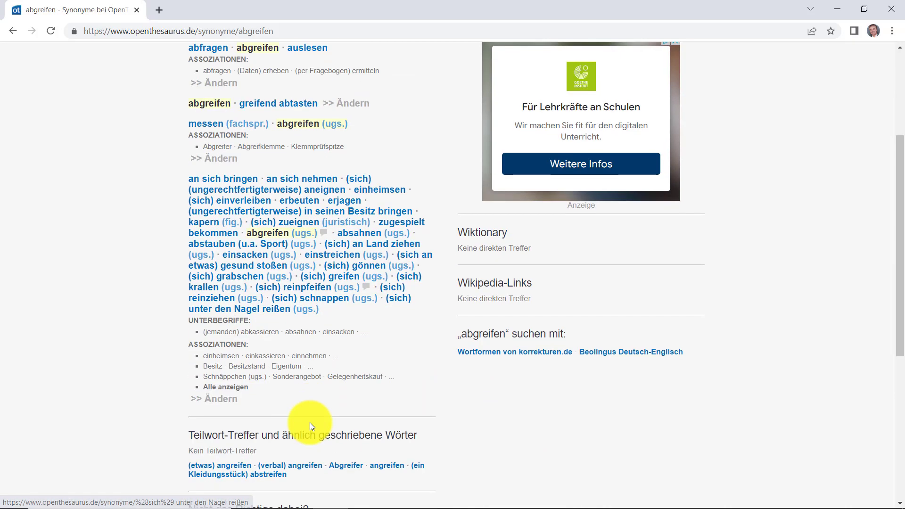
scroll(311, 423, "up", 2)
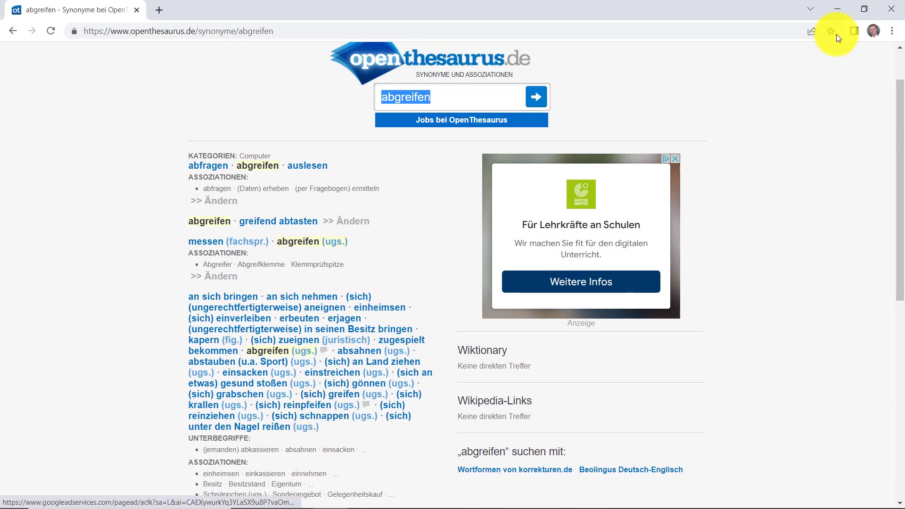
left_click(892, 11)
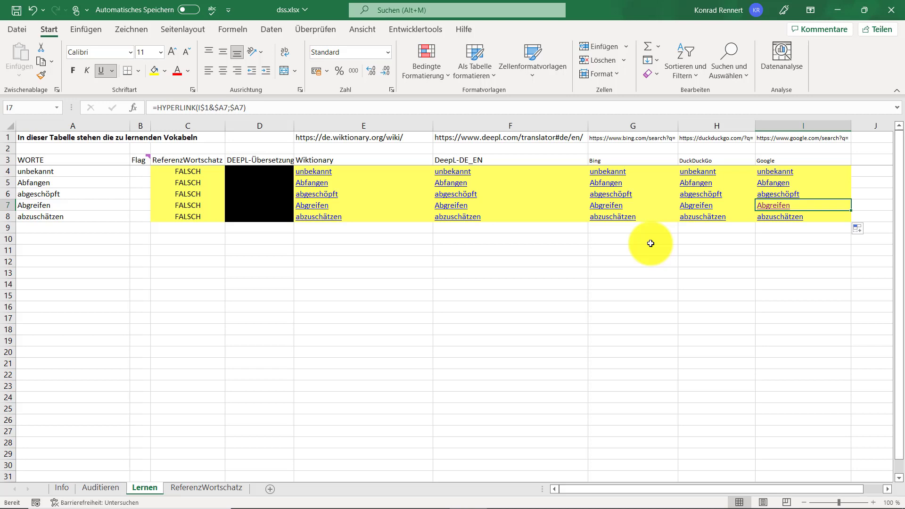
Switch the Flag filter on the Auditieren sheet from x to only the empty entries (Leere)
left_click(82, 488)
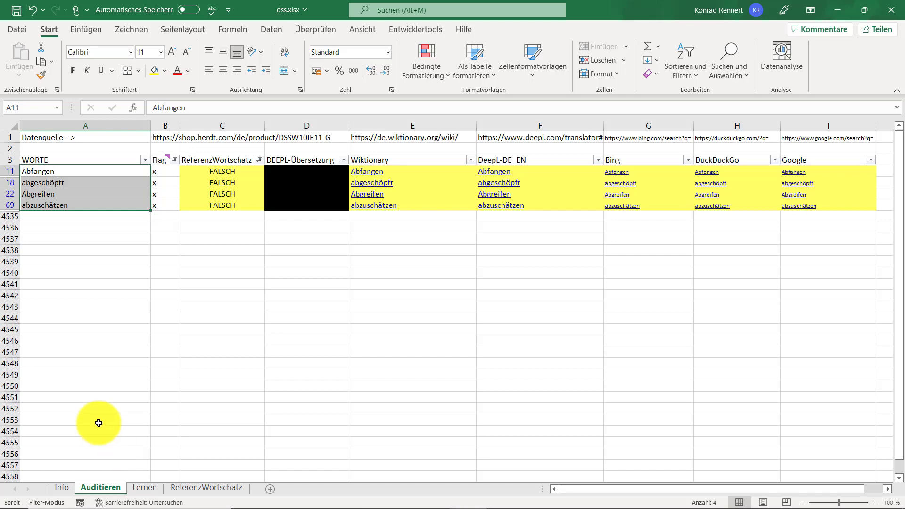
left_click(174, 161)
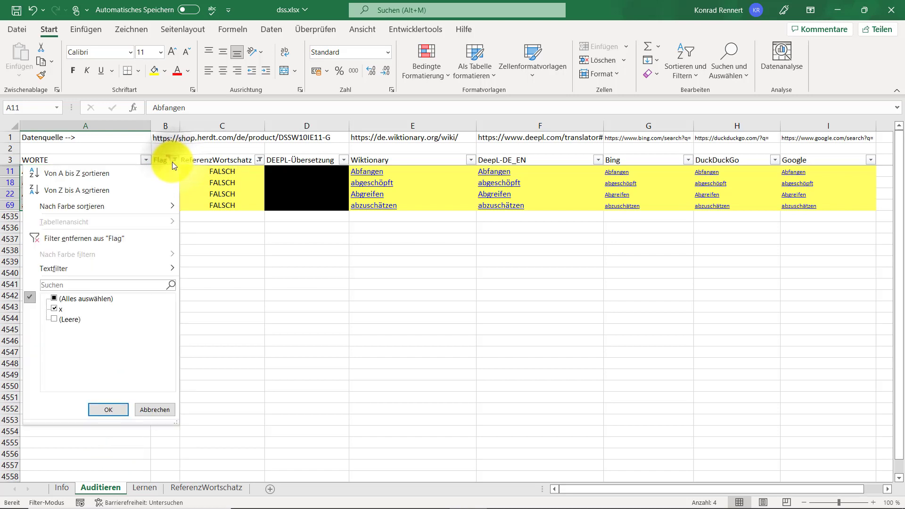
left_click(53, 308)
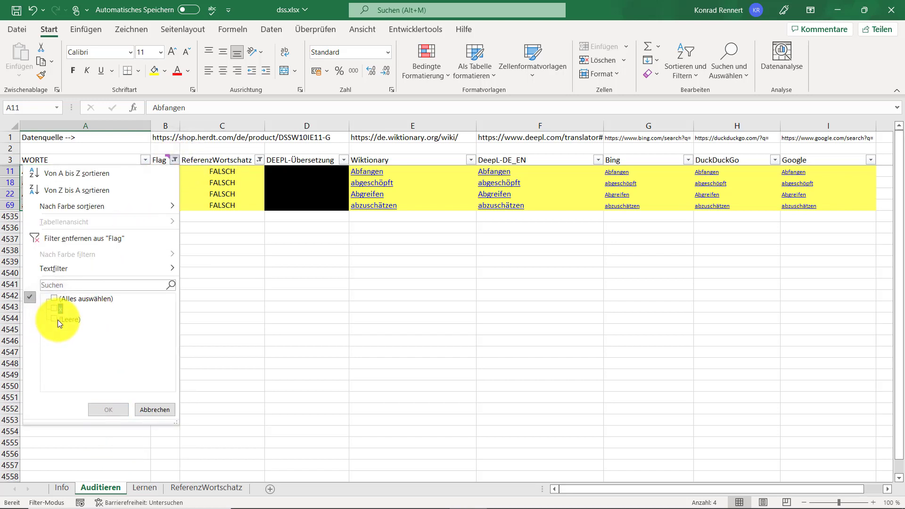
left_click(55, 309)
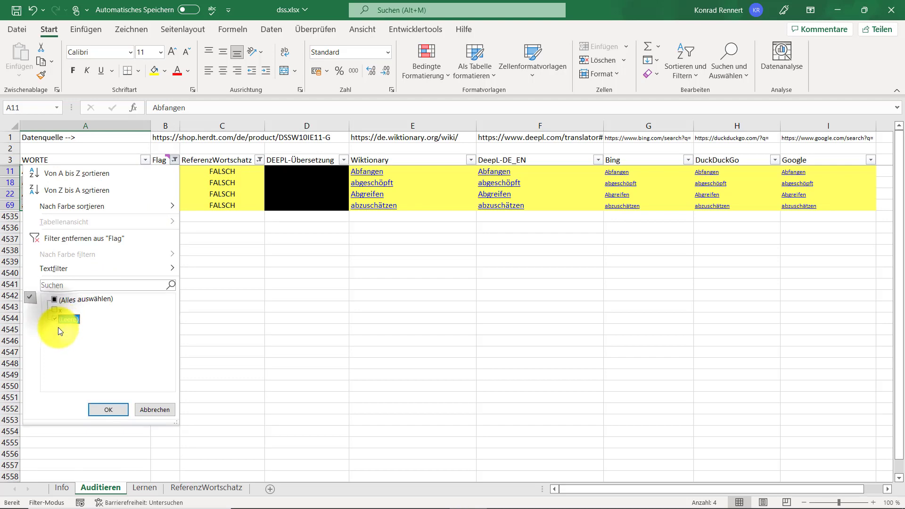
left_click(109, 412)
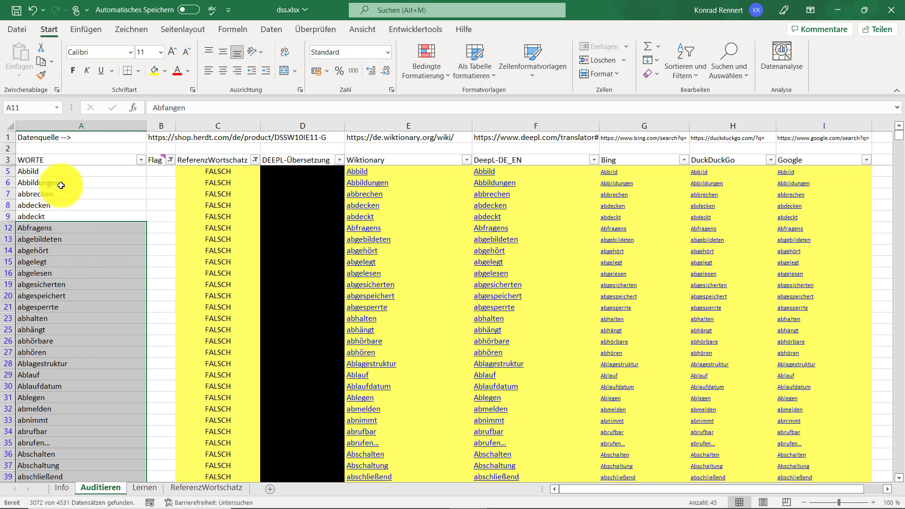
Copy the unflagged words from Abbild in A5 through abzusichern in A70 of the WORTE column
left_click(67, 172)
left_click_drag(69, 171, 125, 238)
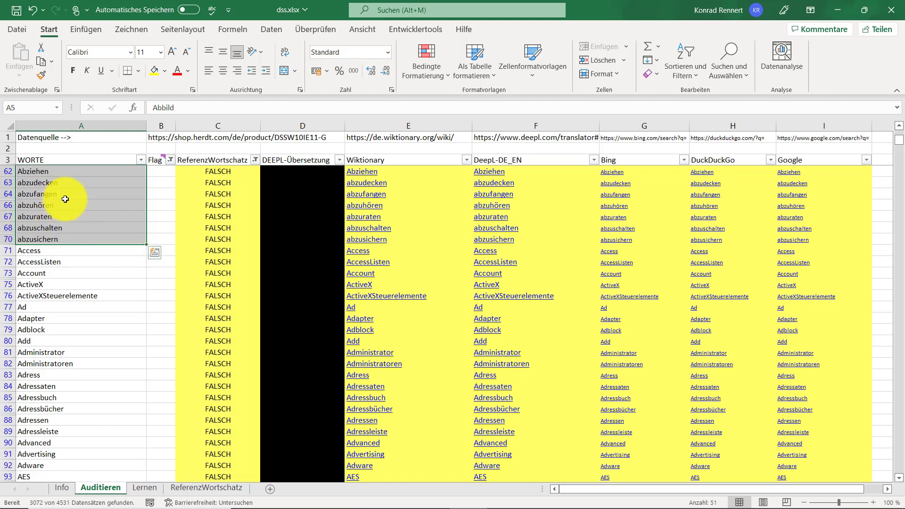
right_click(73, 194)
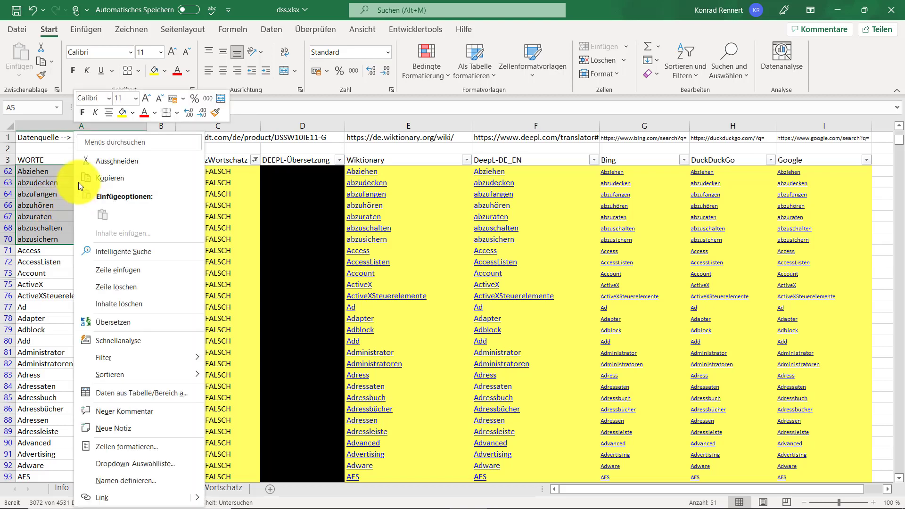
left_click(105, 178)
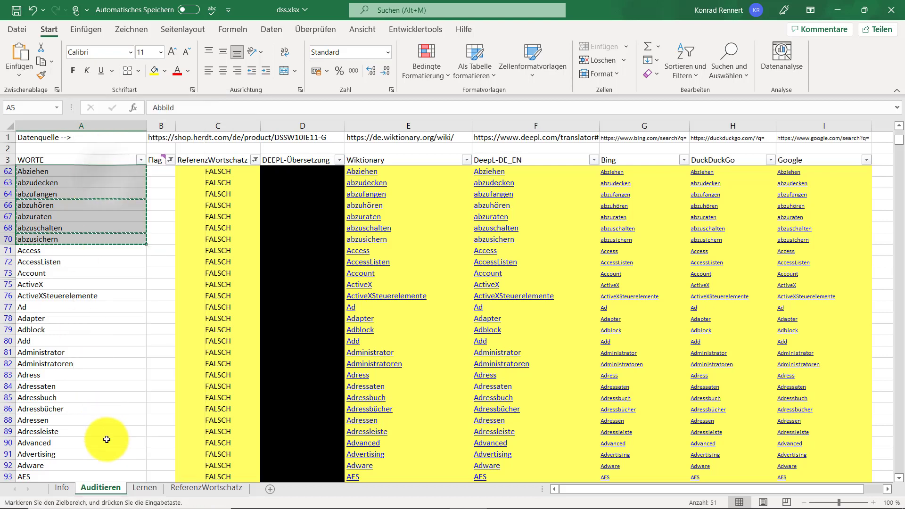
Paste the copied words below zwölf in the WORTE column of the ReferenzWortschatz sheet, starting at A6947
left_click(205, 488)
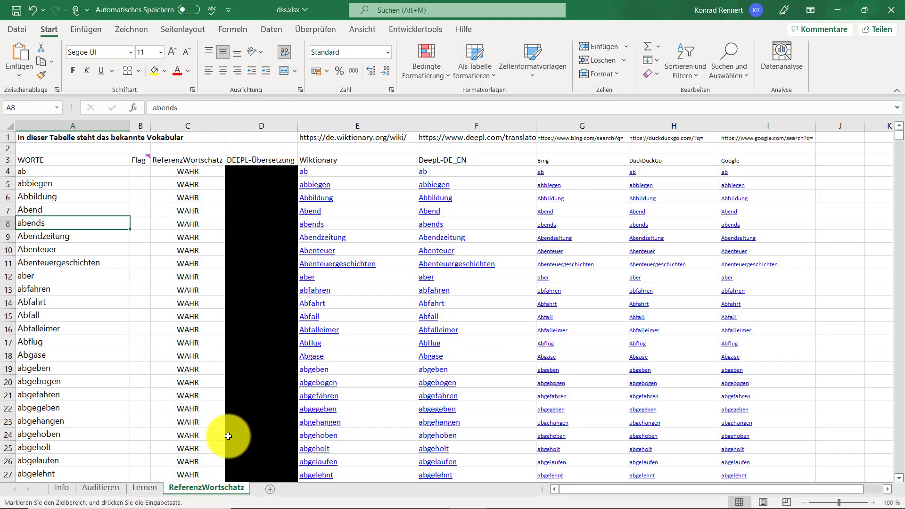
key("ctrl+Down")
key("Down")
key("Down")
key("Down")
key("Down")
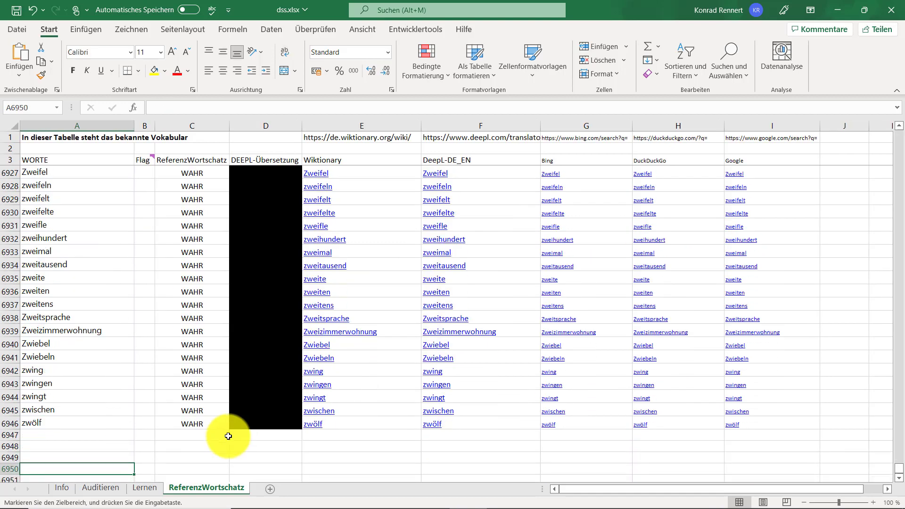
key("Up")
key("Up")
key("Up")
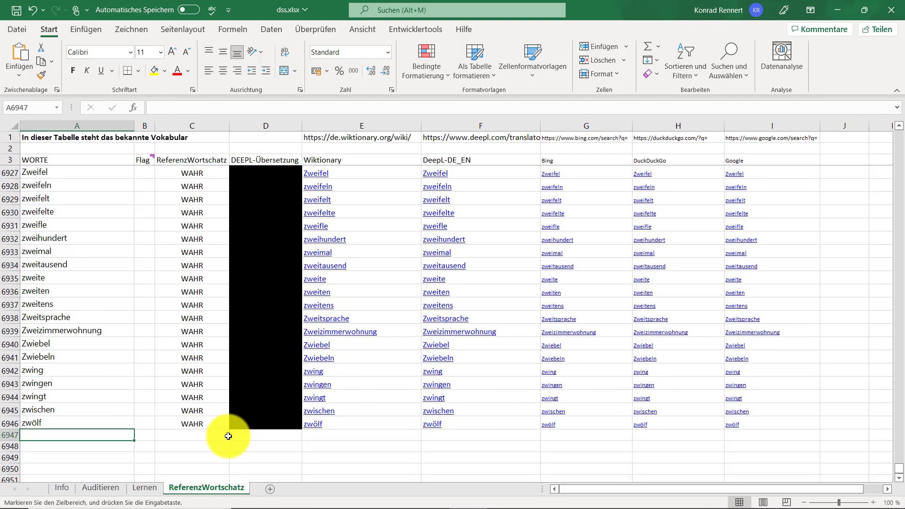
right_click(63, 435)
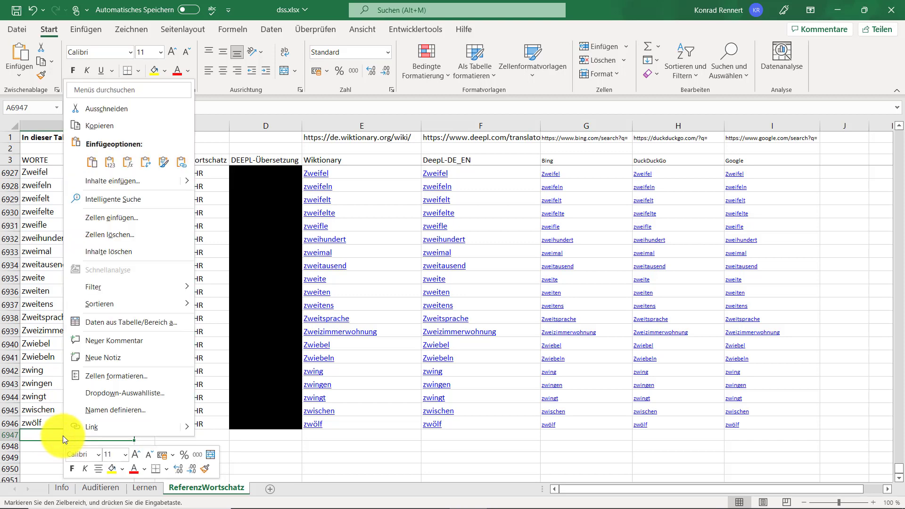
left_click(88, 160)
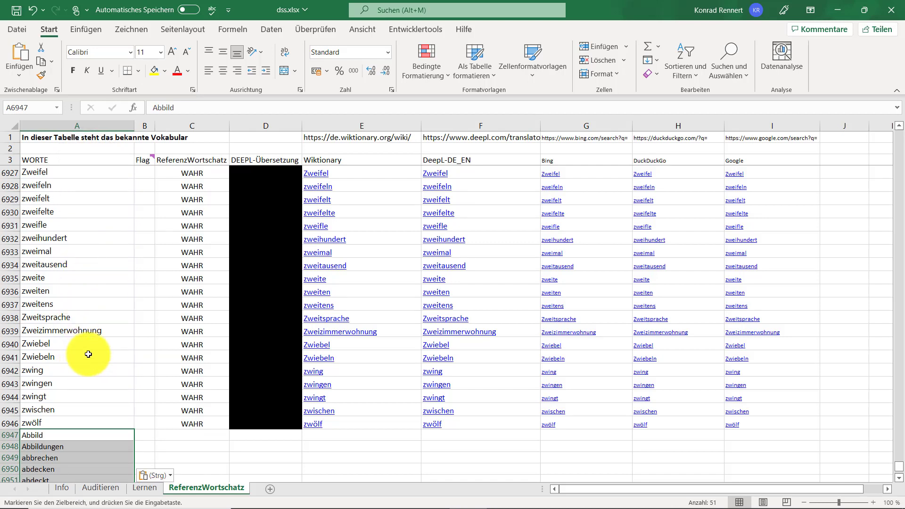
left_click(95, 369)
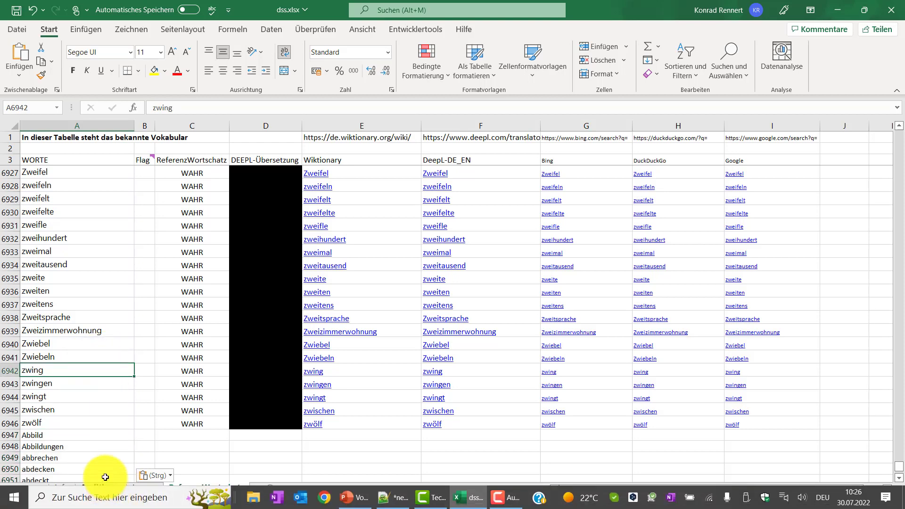
Return to the Auditieren sheet and reset the Flag filter so both flagged and empty entries are shown
left_click(98, 488)
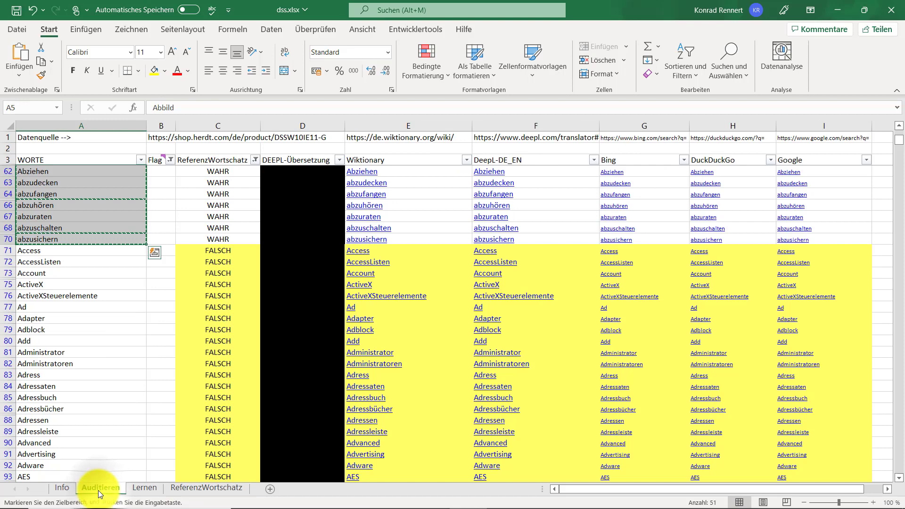
left_click(92, 340)
scroll(93, 336, "up", 5)
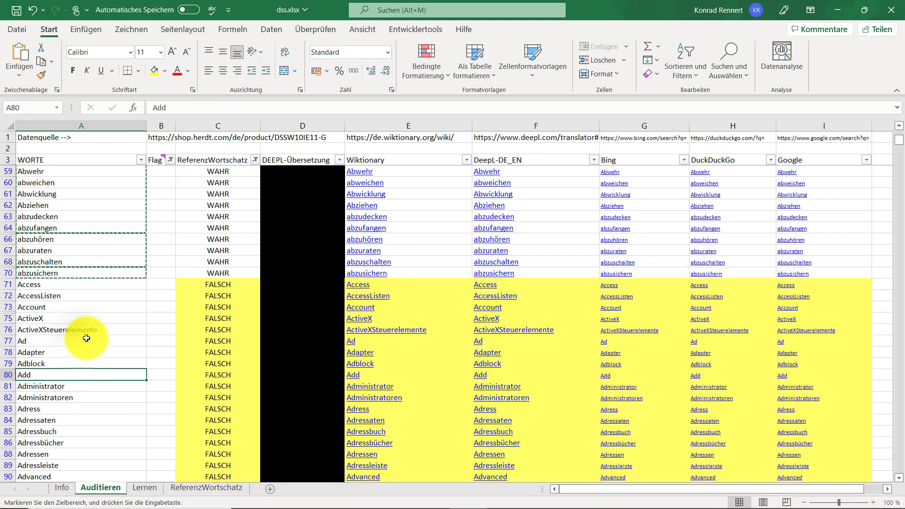
scroll(93, 336, "up", 4)
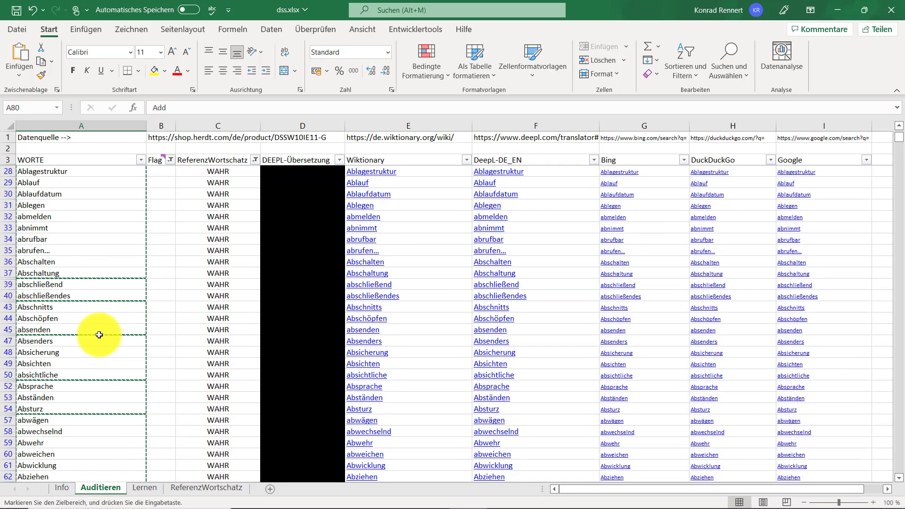
scroll(99, 335, "up", 6)
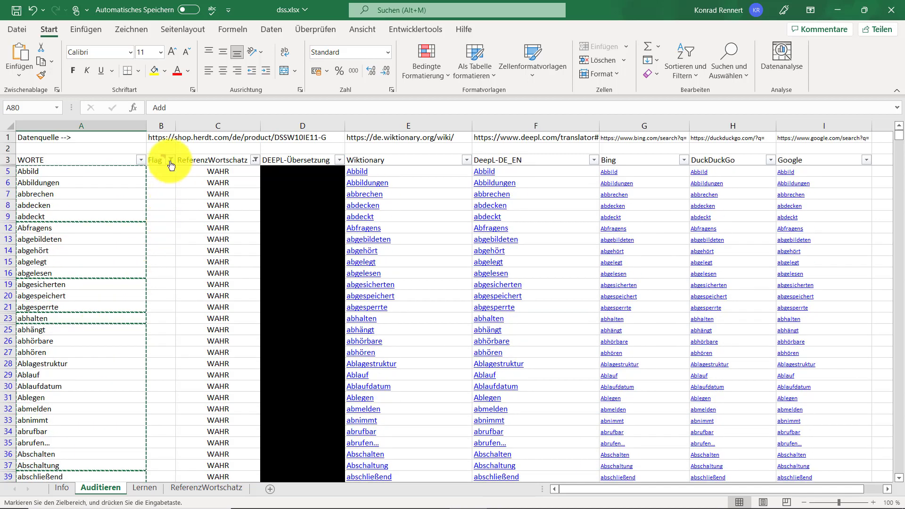
left_click(170, 160)
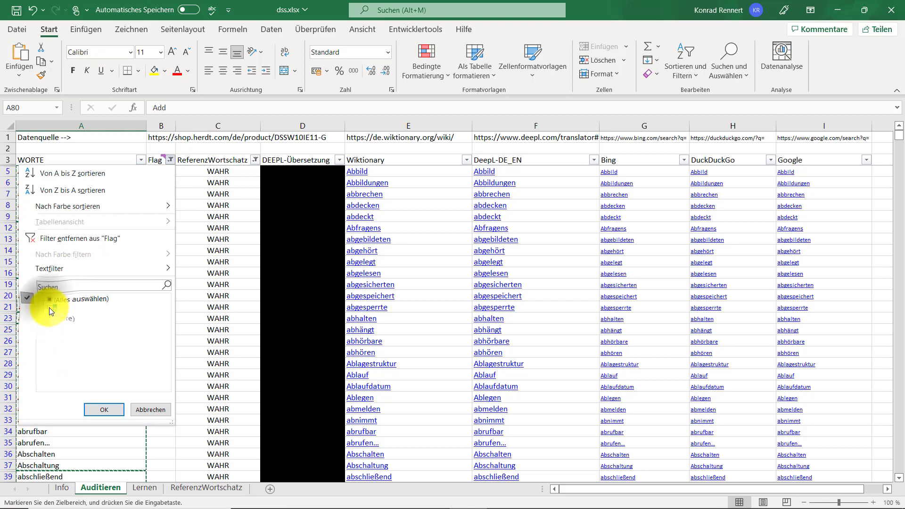
left_click(104, 408)
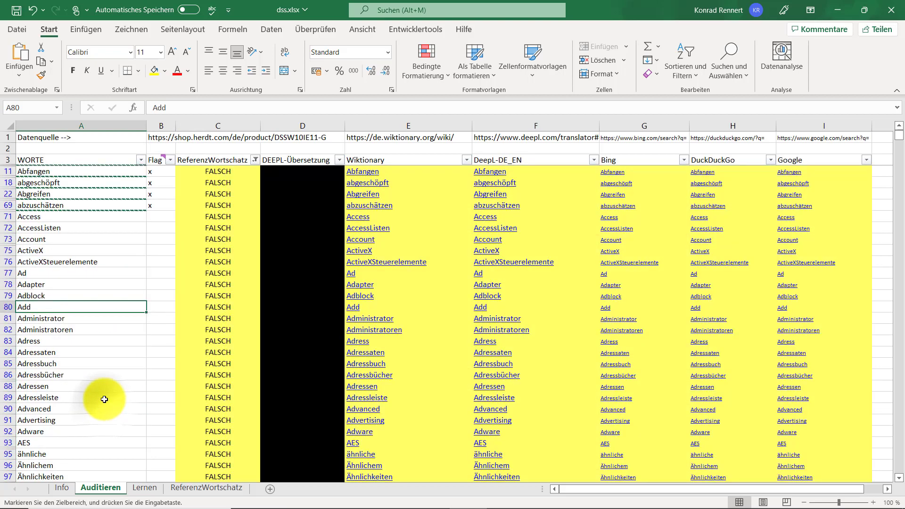
left_click(90, 296)
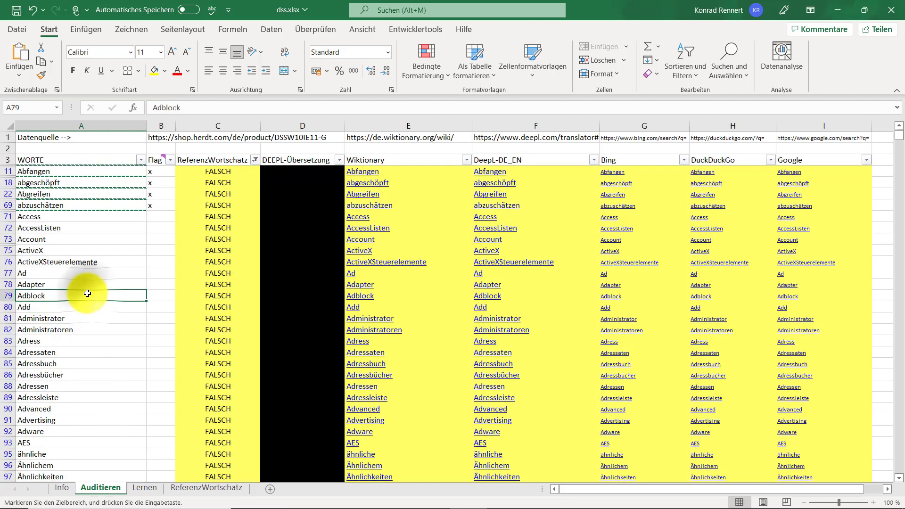
Reset the ReferenzWortschatz filter to include all values, both FALSCH and WAHR
left_click(254, 161)
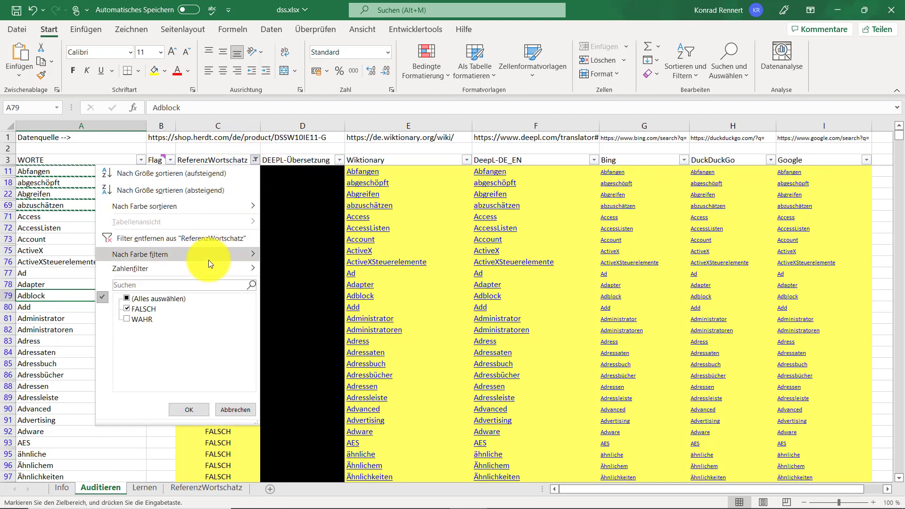
left_click(127, 297)
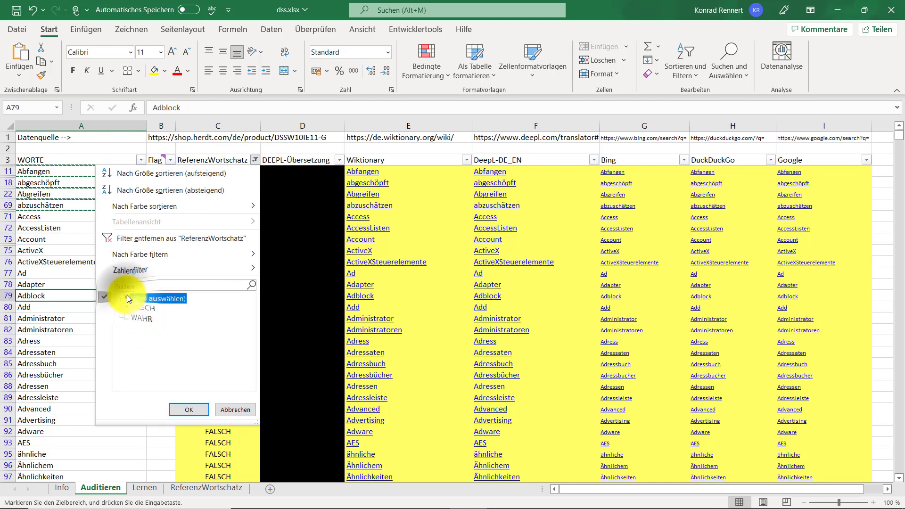
left_click(189, 409)
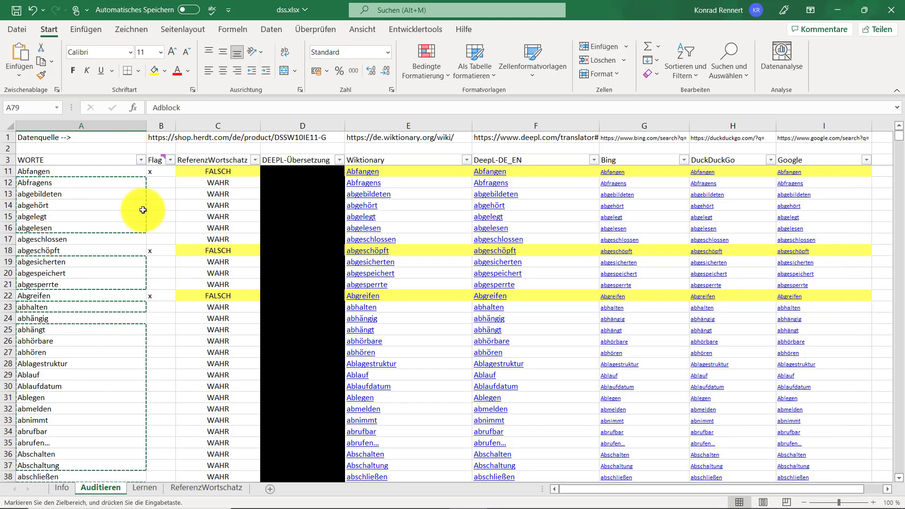
Select the DEEPL-Übersetzung cell of abgelegt in D15 and save the workbook
left_click(159, 215)
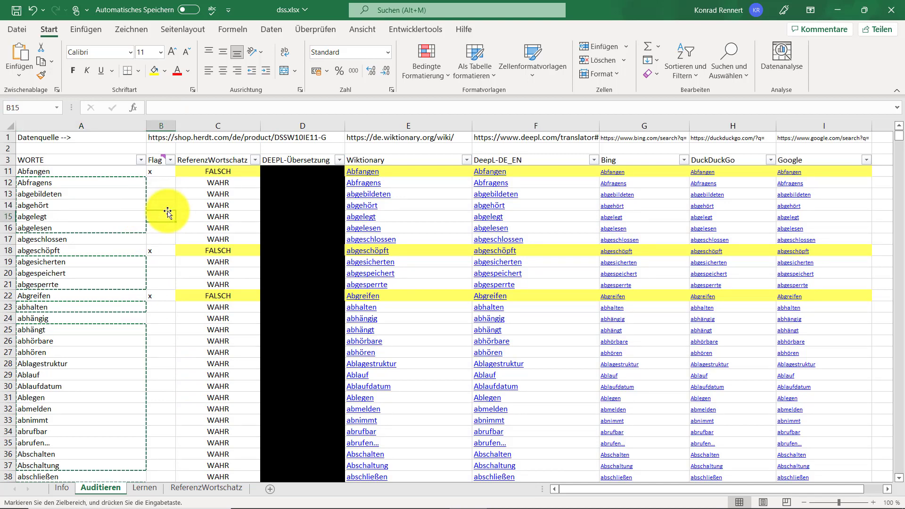
key("Right")
key("Right")
key("ctrl+s")
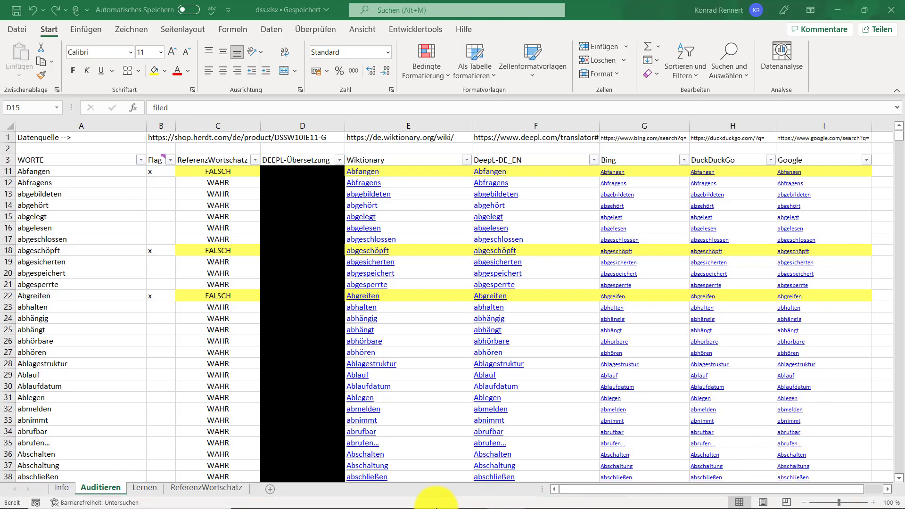
On the Lernen sheet, examine the hidden DEEPL-Übersetzung entries and the ReferenzWortschatz lookup formulas for the words to learn
key("ctrl+Page_Down")
left_click(252, 171)
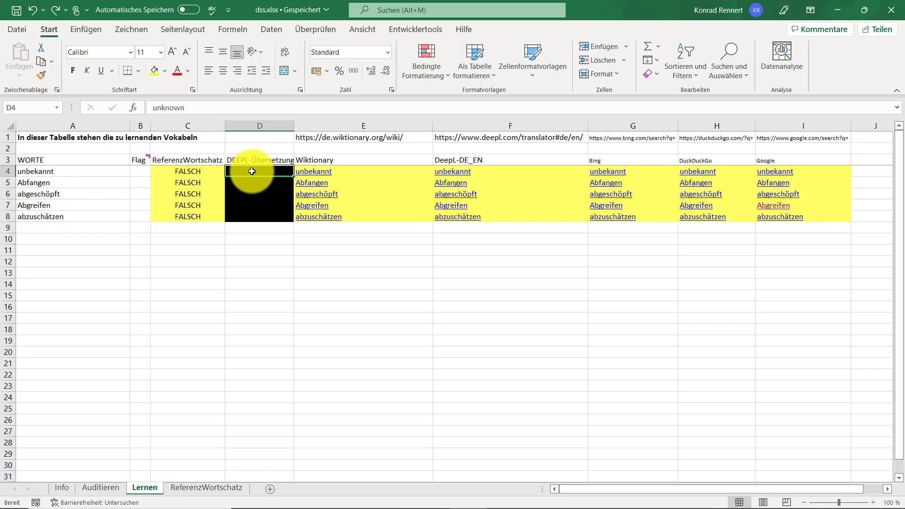
key("Down")
key("Down")
key("Down")
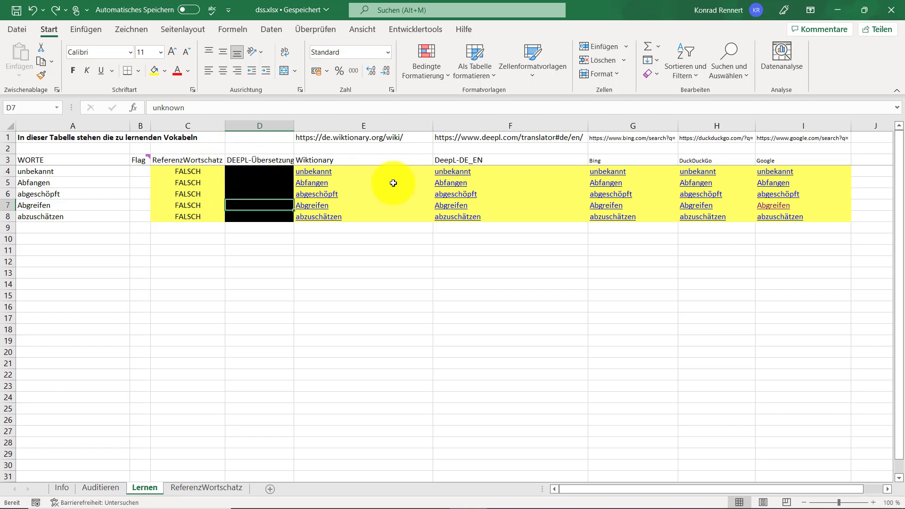
left_click(260, 170)
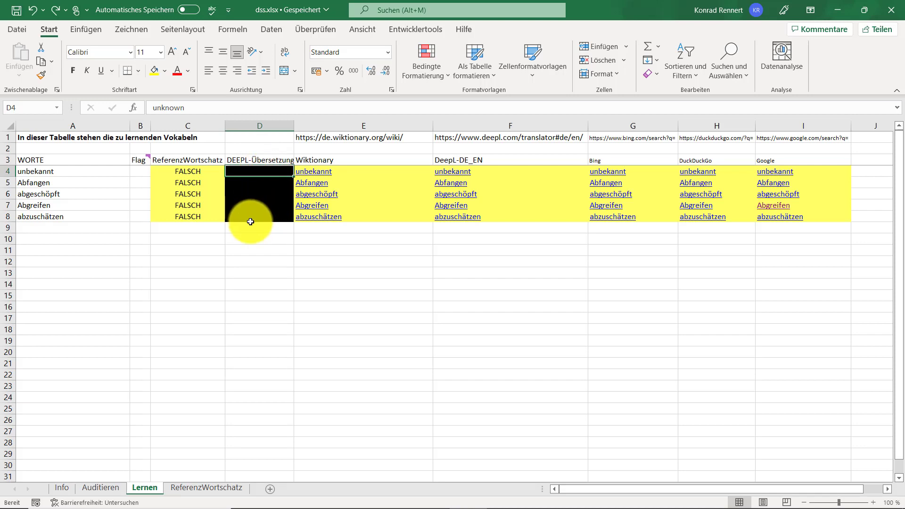
key("Down")
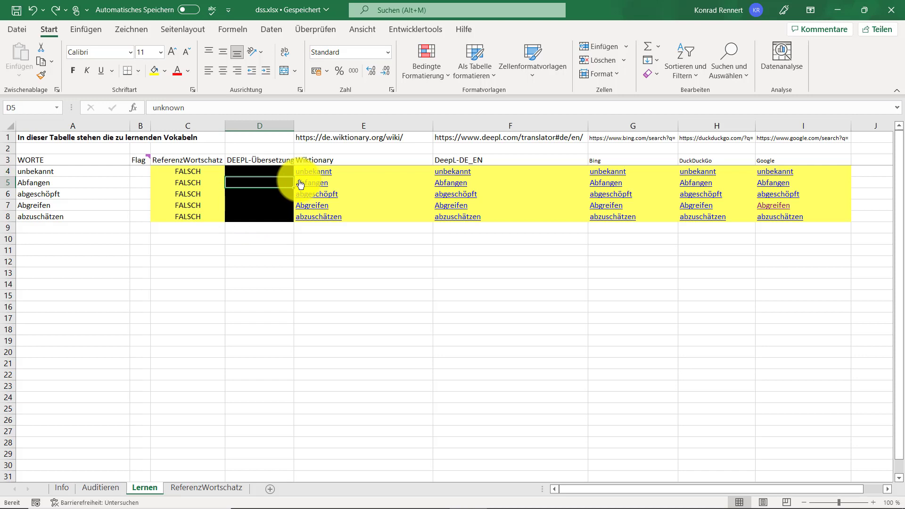
key("Left")
key("Down")
key("Down")
key("Down")
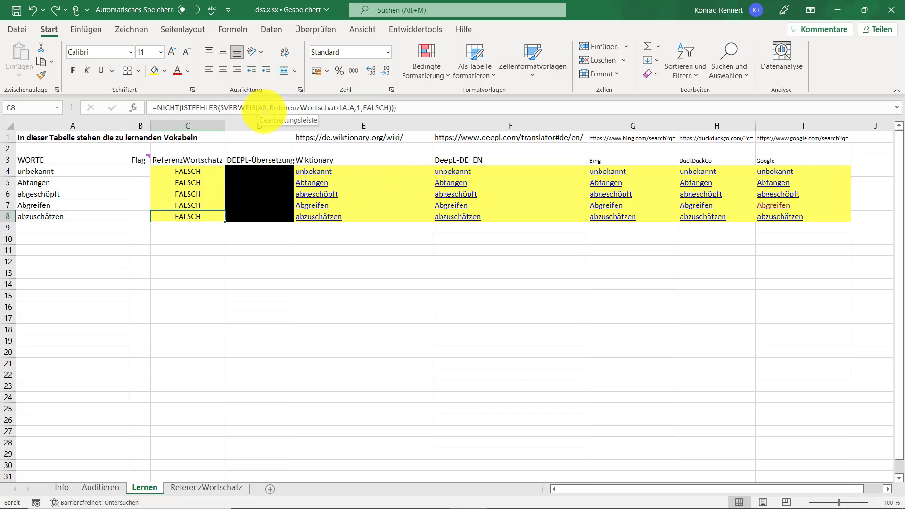
key("Up")
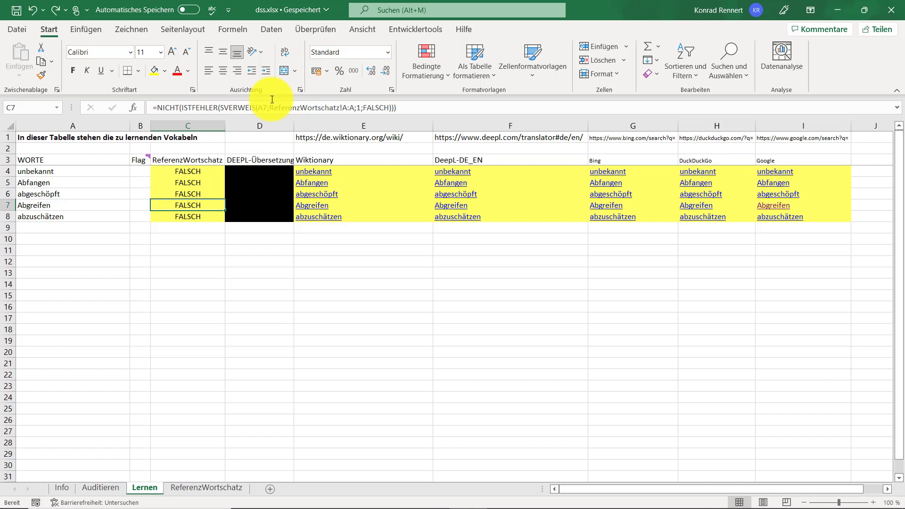
key("Right")
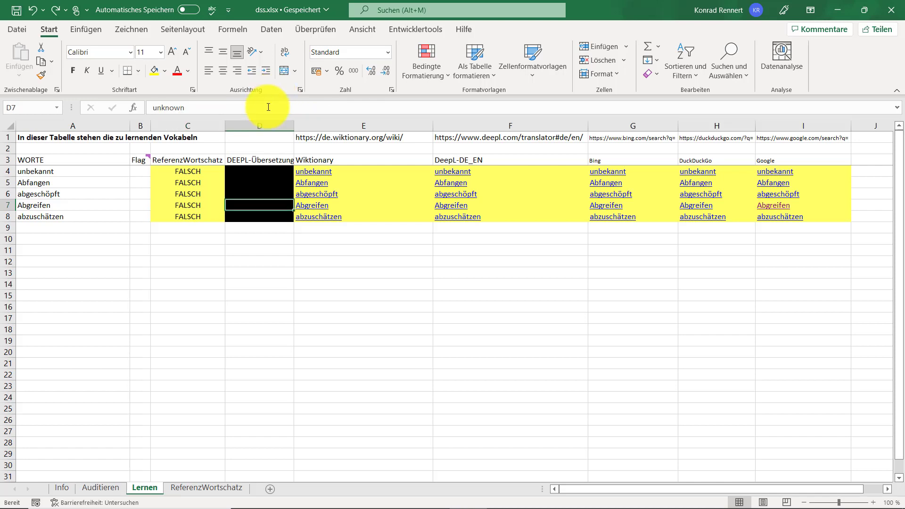
Empty the blacked-out DEEPL-Übersetzung cells D4:D8 on the Lernen sheet by filling the blank cell D10 upward to D4
left_click_drag(256, 170, 253, 183)
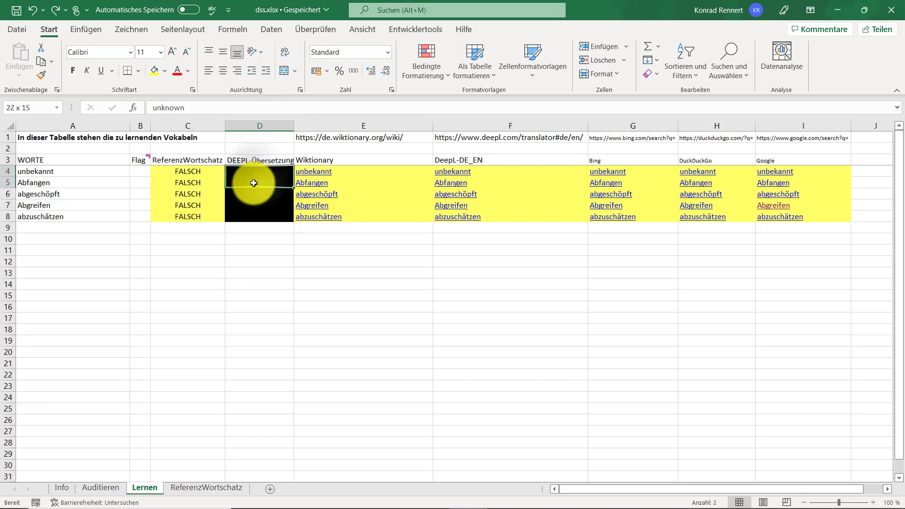
left_click(259, 241)
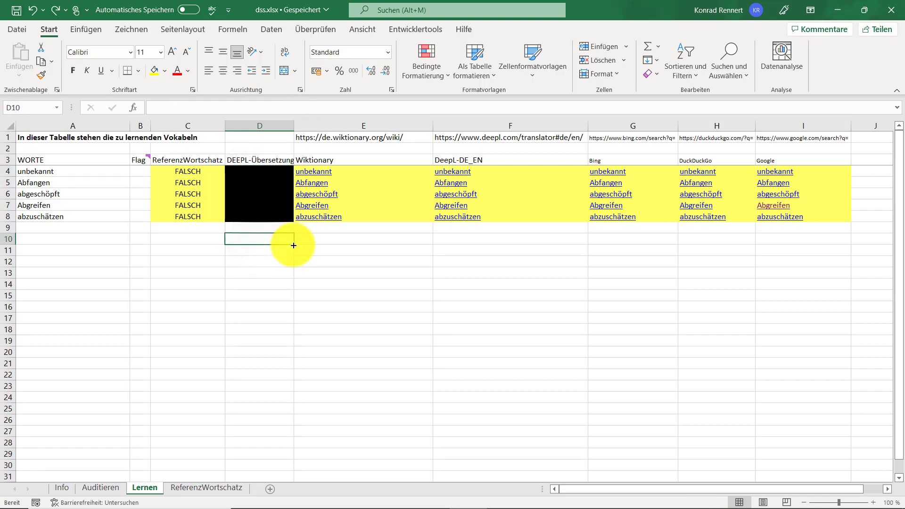
mouse_move(293, 245)
left_mouse_down()
mouse_move(273, 185)
mouse_move(278, 169)
left_mouse_up()
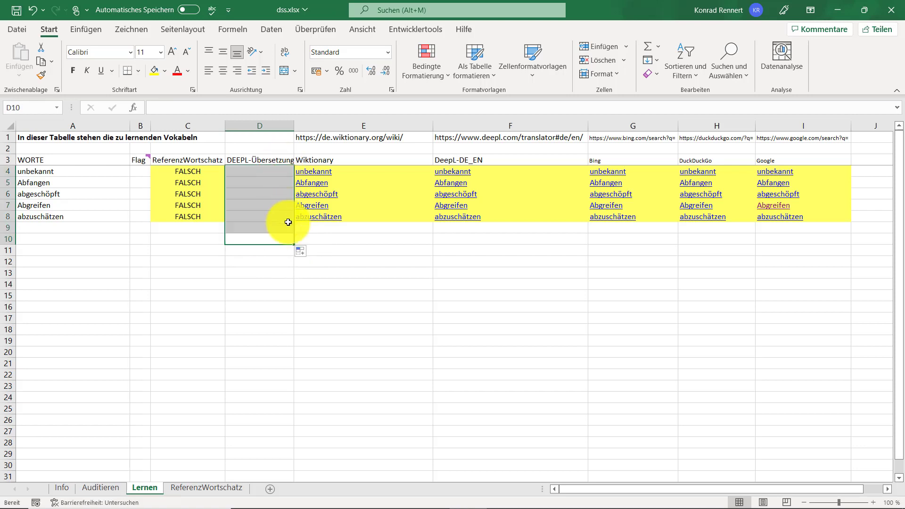
left_click(261, 268)
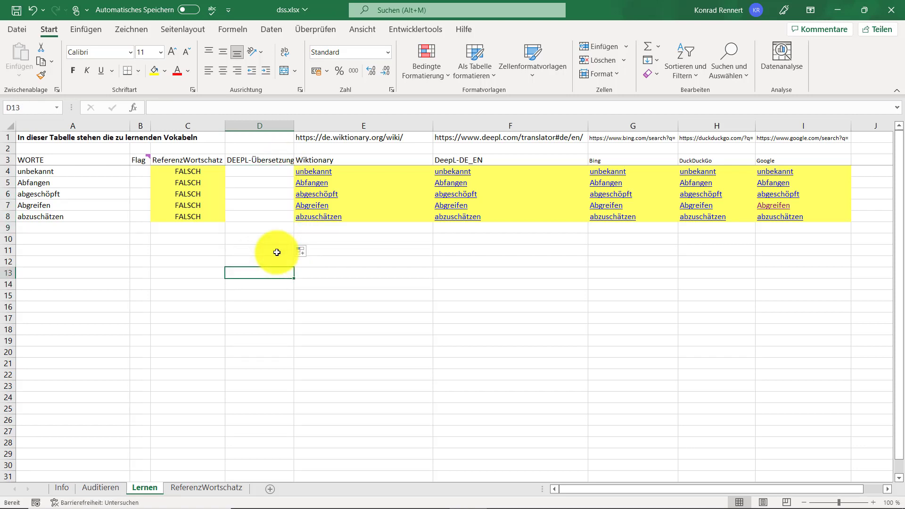
On the Auditieren sheet, clear contents and formats of the DEEPL-Übersetzung cells D11 to D4534 and turn off the column filters
left_click(102, 490)
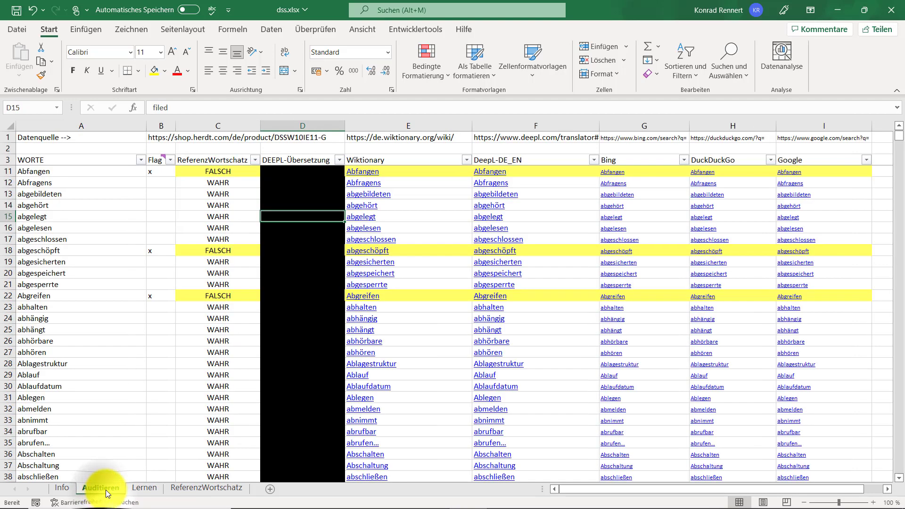
left_click(290, 171)
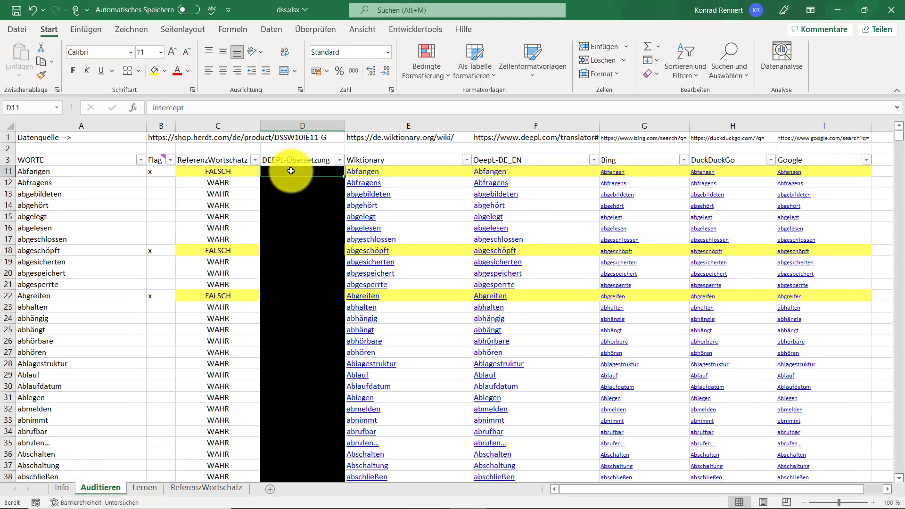
key("ctrl+shift+Down")
key("ctrl+q")
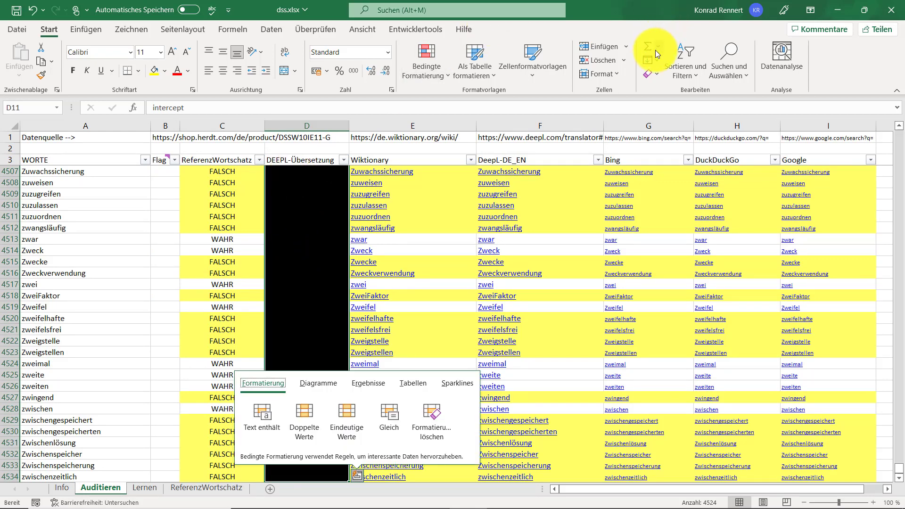
left_click(656, 74)
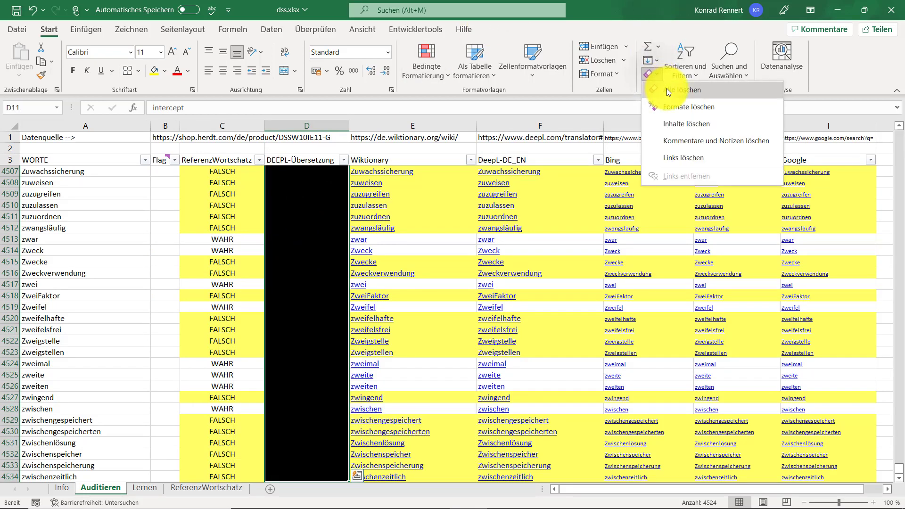
left_click(666, 89)
key("ctrl+Up")
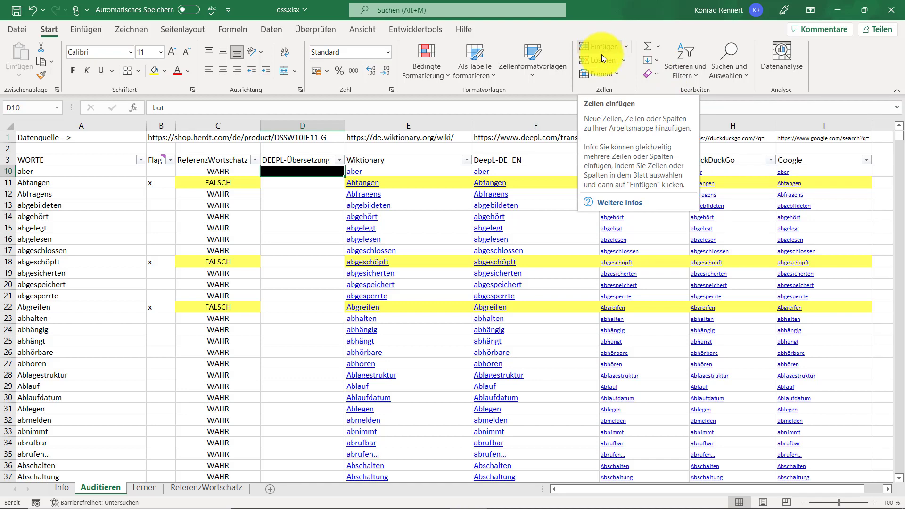
left_click(279, 29)
left_click(438, 62)
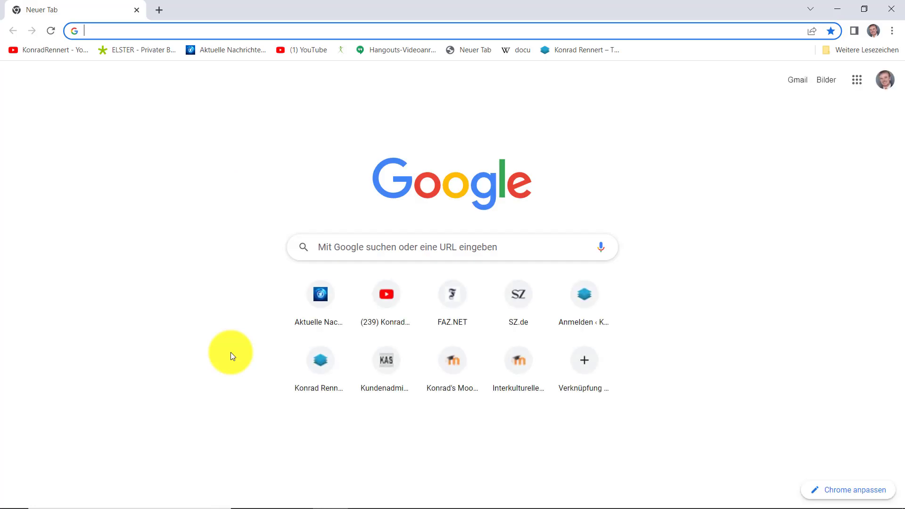
type("de")
key("Return")
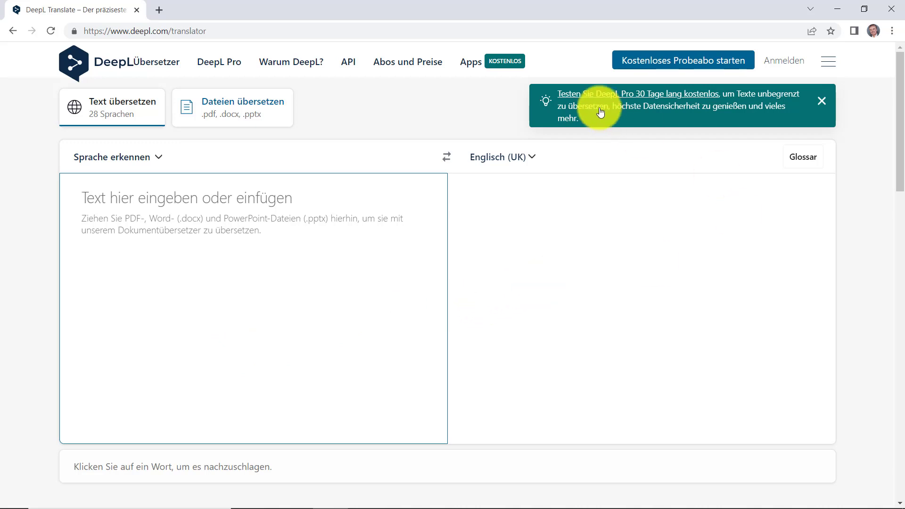
Copy the words unbekannt through abzuschätzen in A4:A8 of the Lernen sheet and switch back to the DeepL translator
key("alt+Tab")
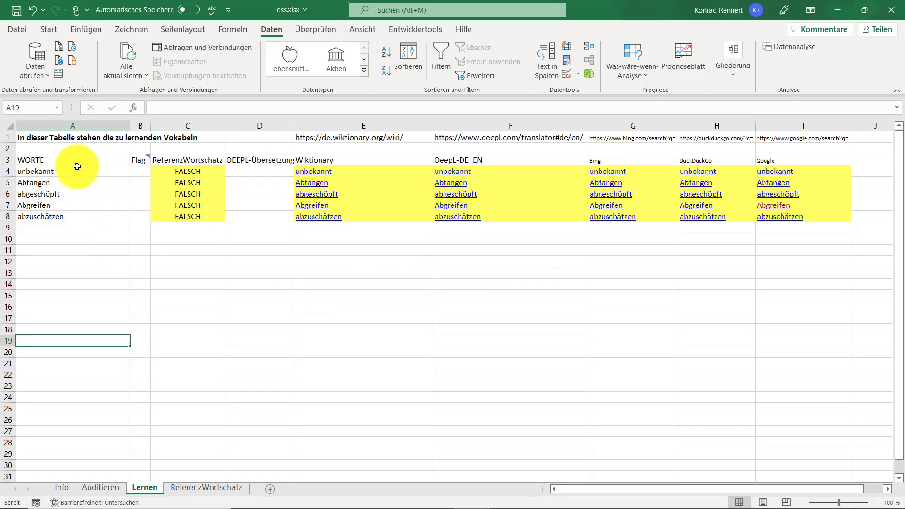
left_click_drag(70, 170, 67, 219)
key("ctrl+c")
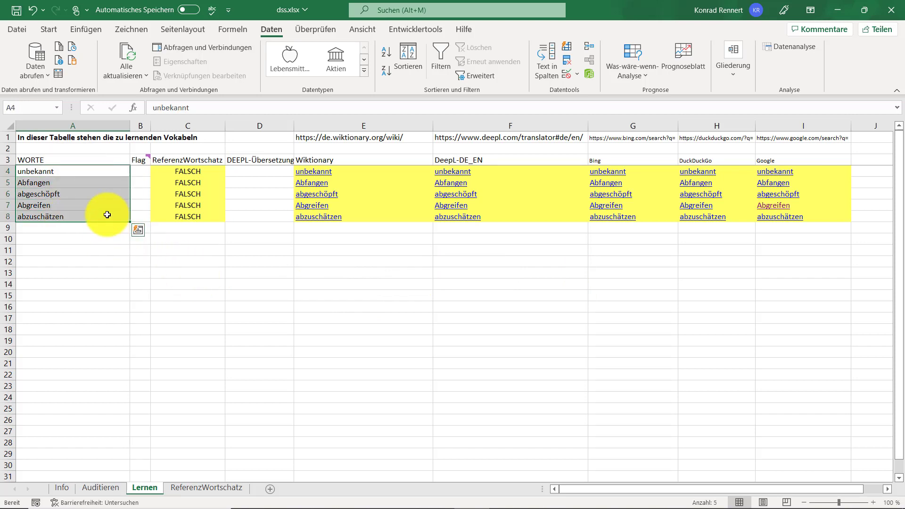
right_click(119, 194)
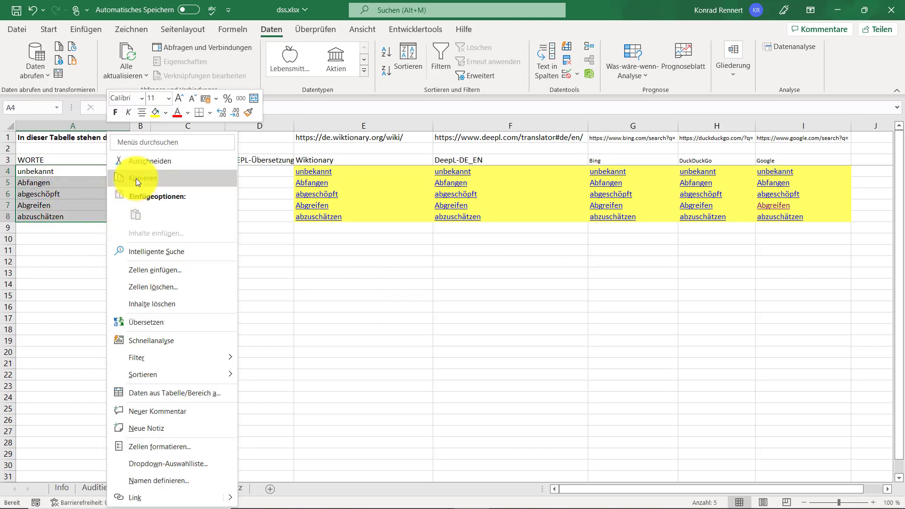
left_click(136, 178)
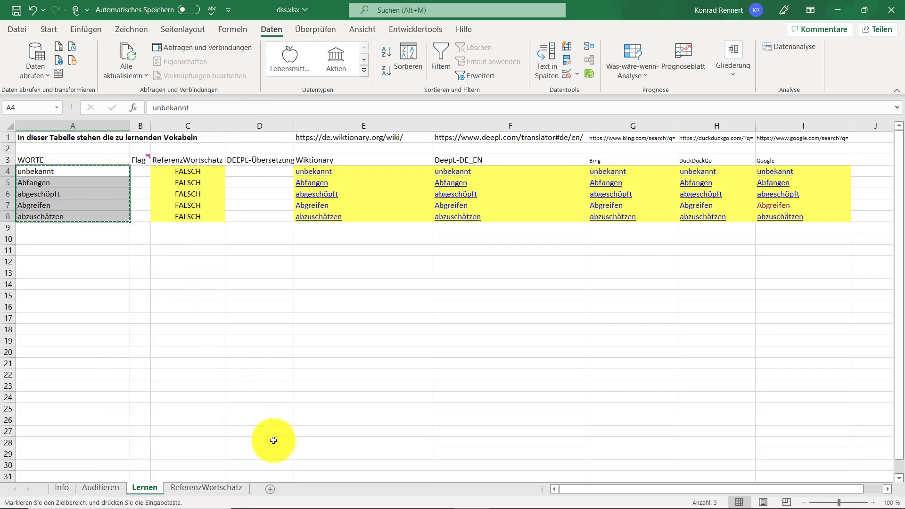
key("alt+Tab")
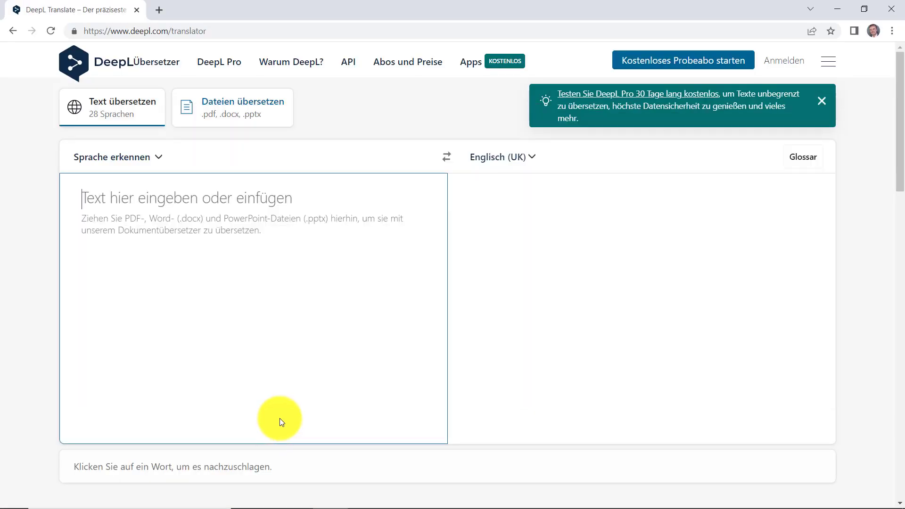
Paste the copied German words into the DeepL source text for translation into English
right_click(109, 198)
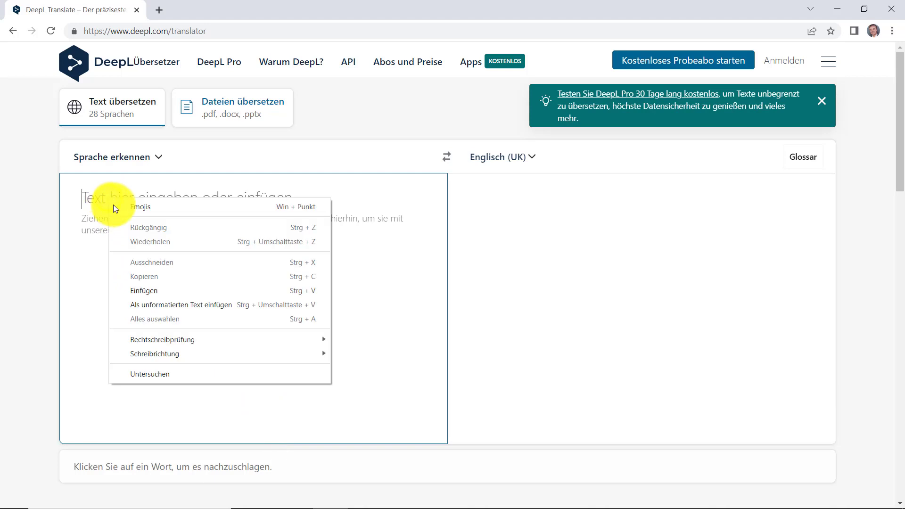
left_click(166, 296)
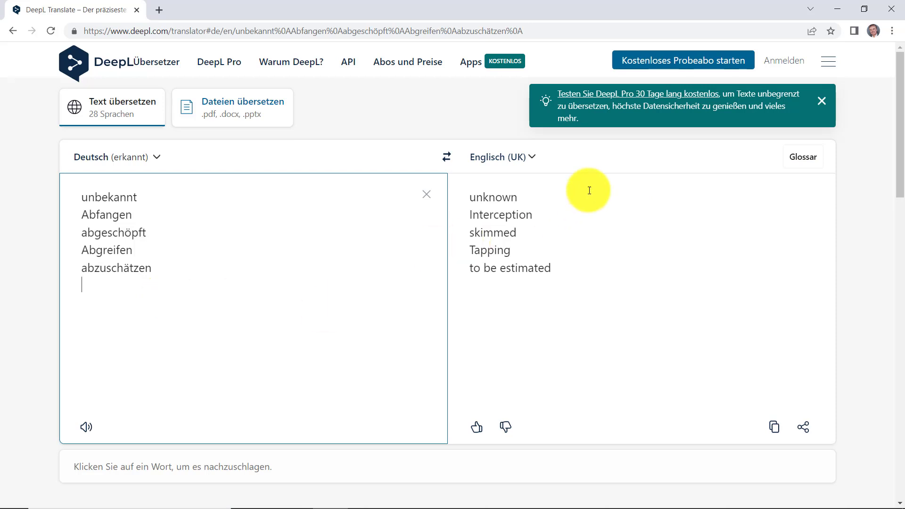
Switch the translation's target language to Latvian and back to British English
left_click(535, 158)
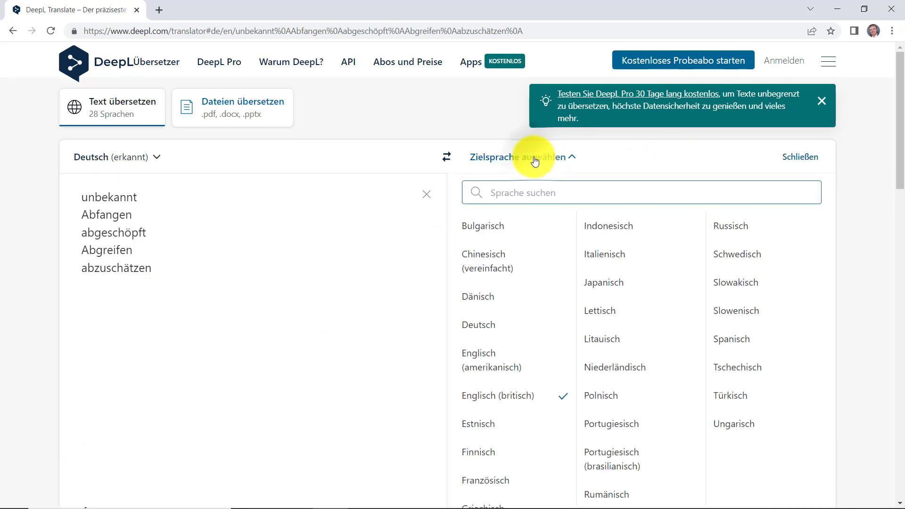
left_click(590, 311)
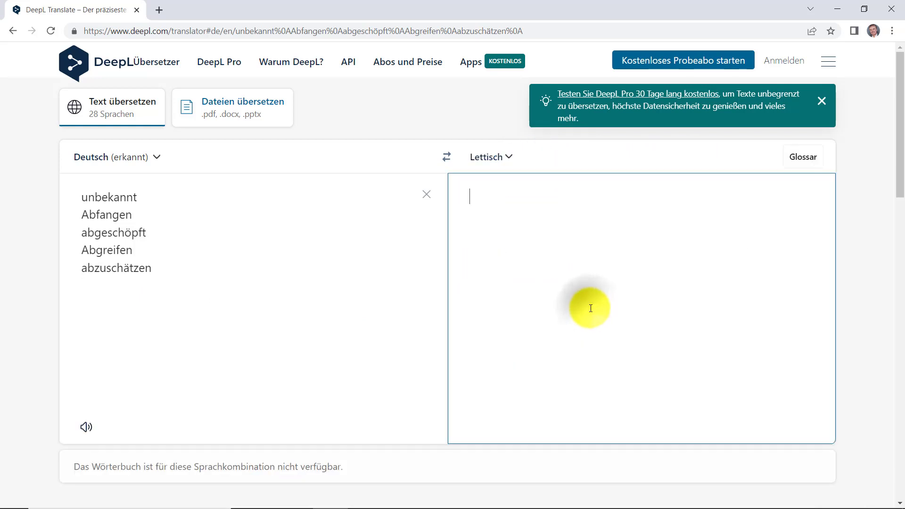
left_click(510, 160)
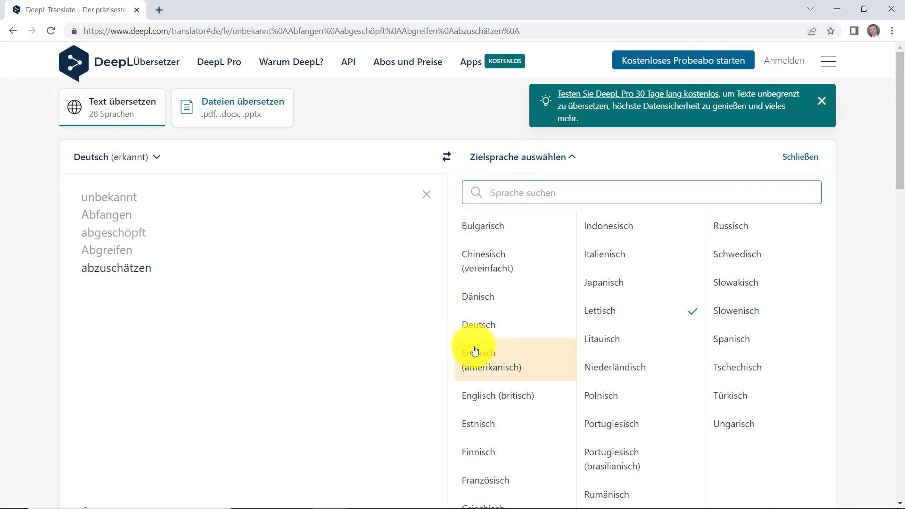
left_click(485, 396)
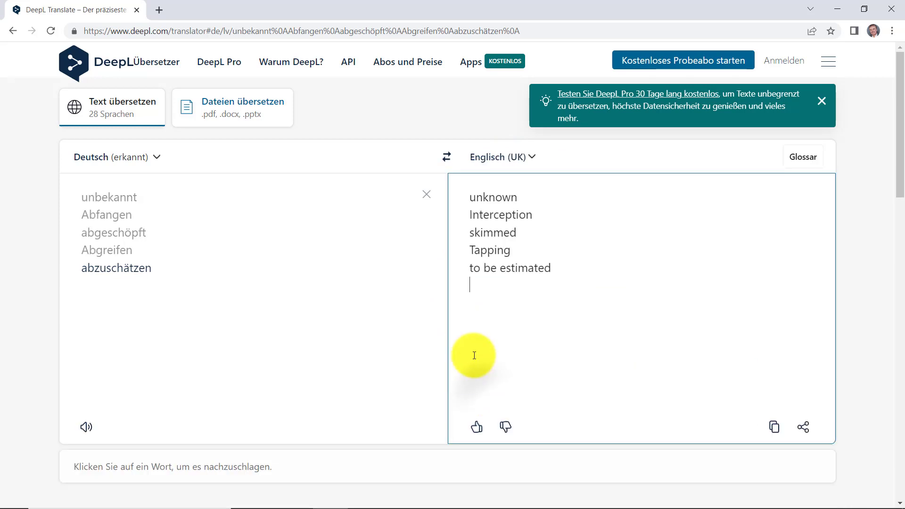
Copy the English translation and paste it as text only into the DEEPL-Übersetzung cells D4:D8 of the Lernen sheet in Excel
left_click(774, 427)
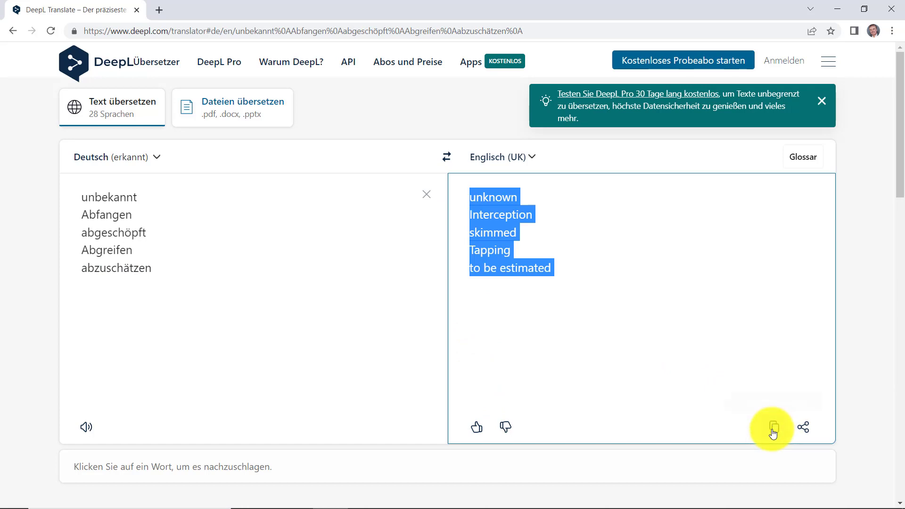
key("alt+Tab")
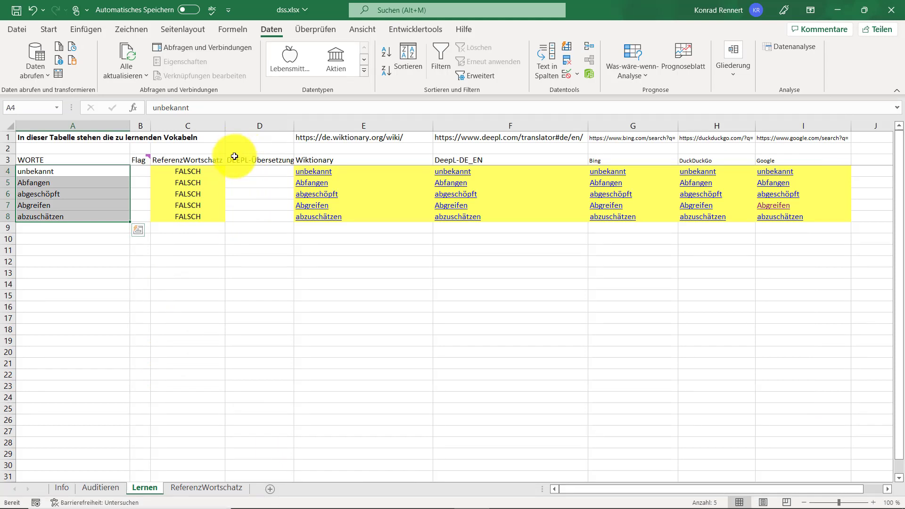
left_click(243, 171)
right_click(242, 171)
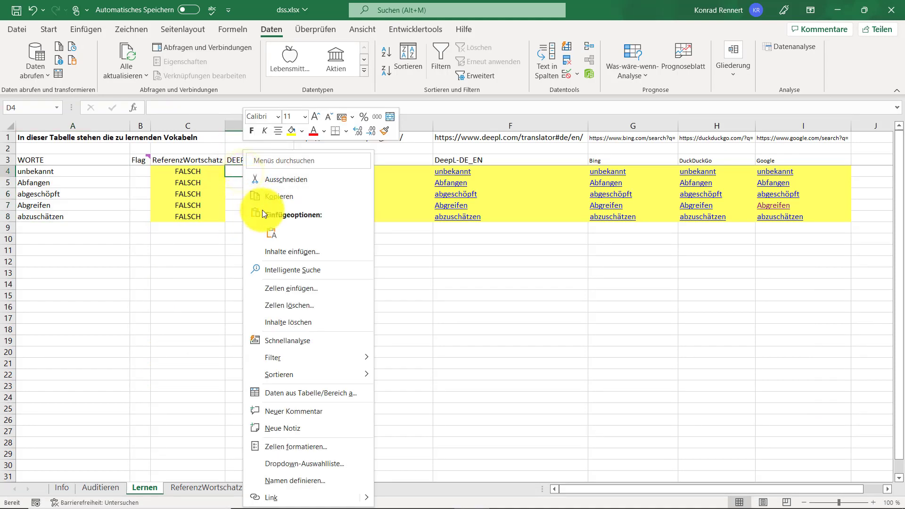
left_click(271, 234)
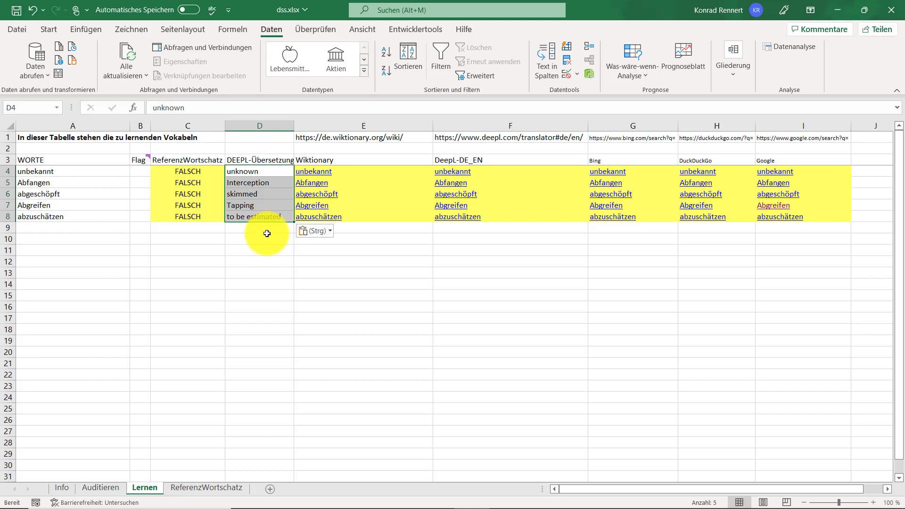
Fill the translation cells D4:D8 on the Lernen sheet with black
left_click(50, 30)
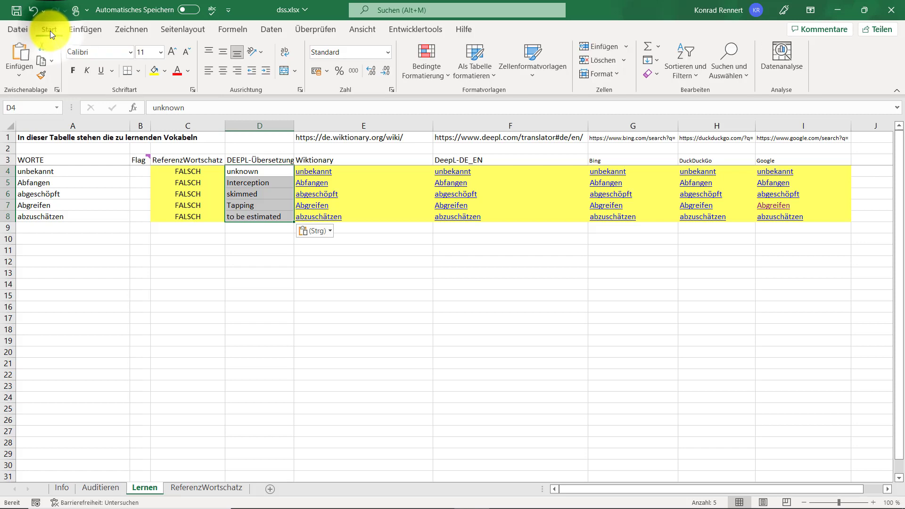
left_click(167, 69)
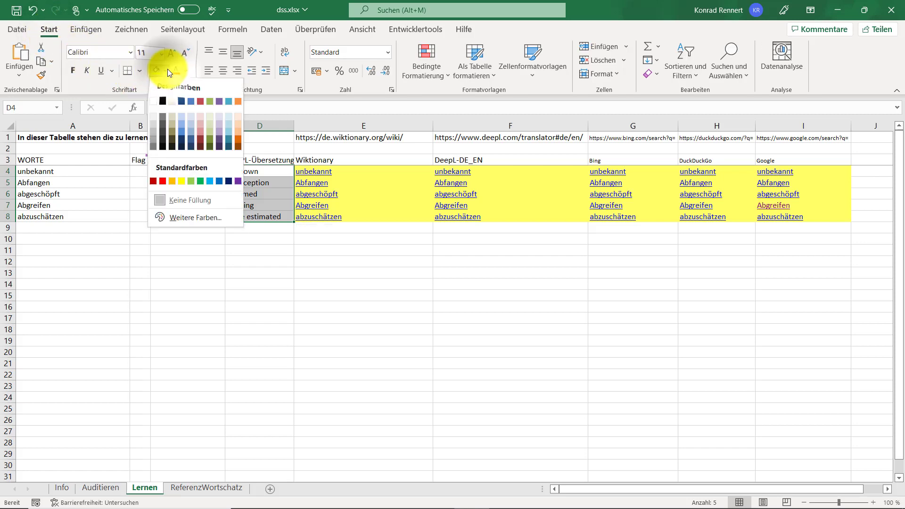
left_click(163, 100)
left_click(256, 309)
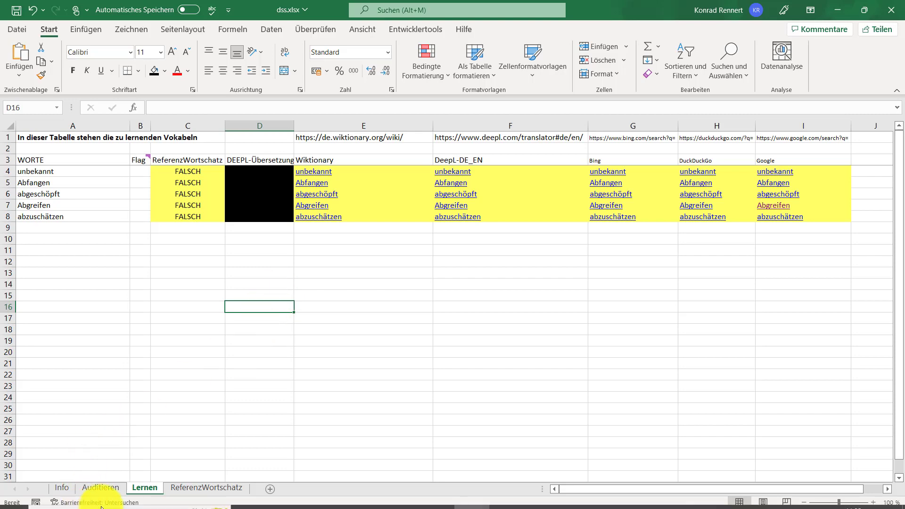
left_click(100, 488)
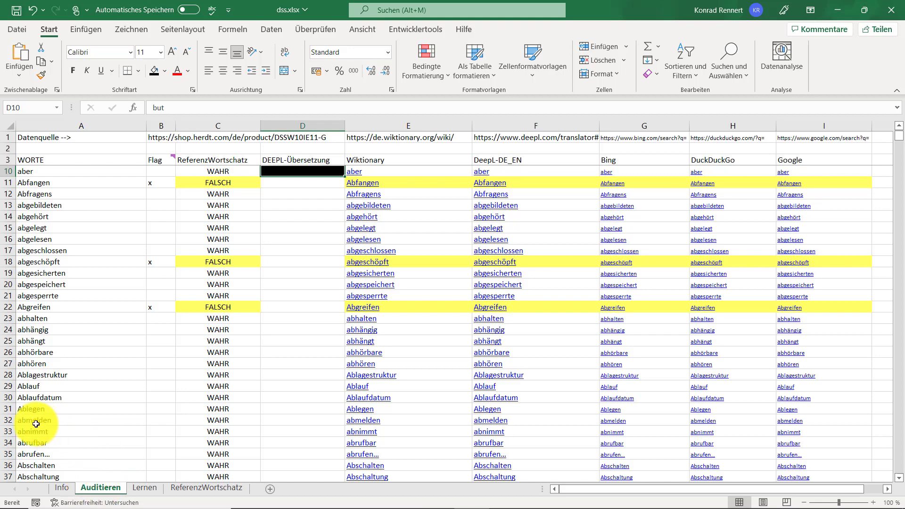
left_click(143, 488)
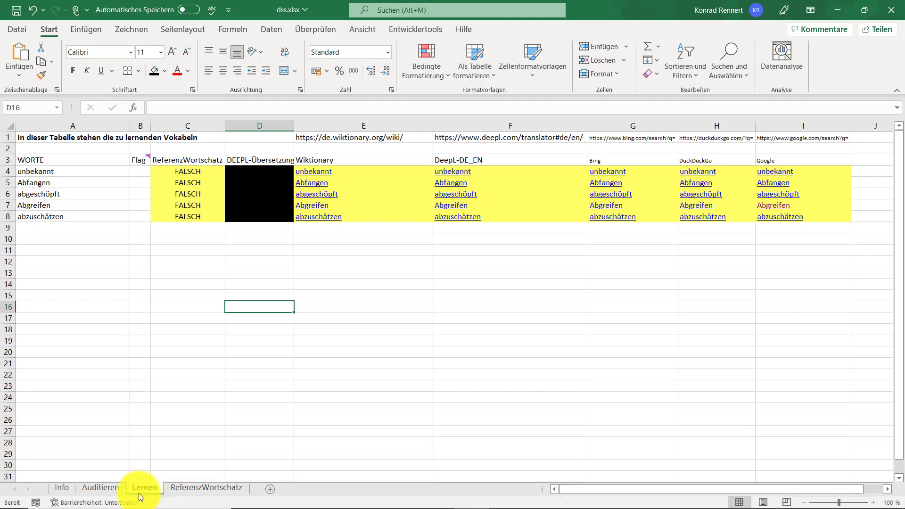
Copy the whole WORTE list A4:A4534 on the Auditieren sheet and switch to the DeepL translator in Chrome
left_click(97, 483)
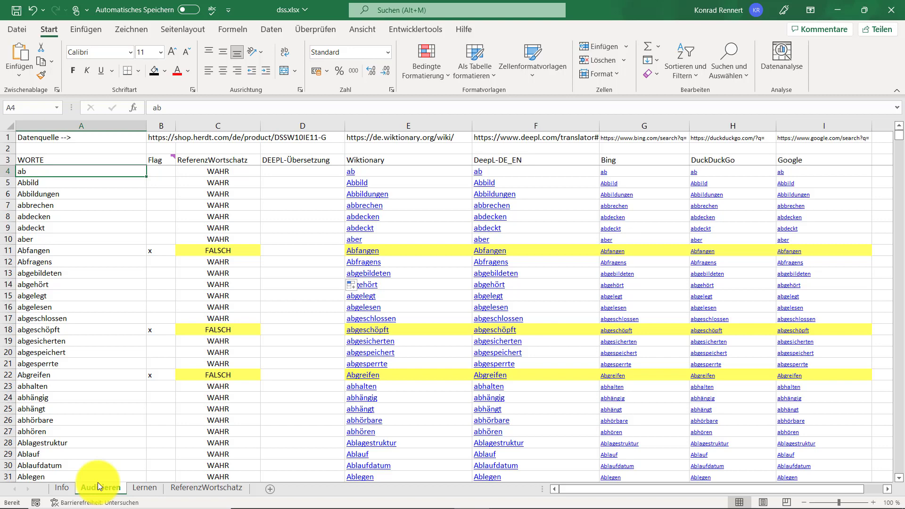
key("ctrl+shift+Down")
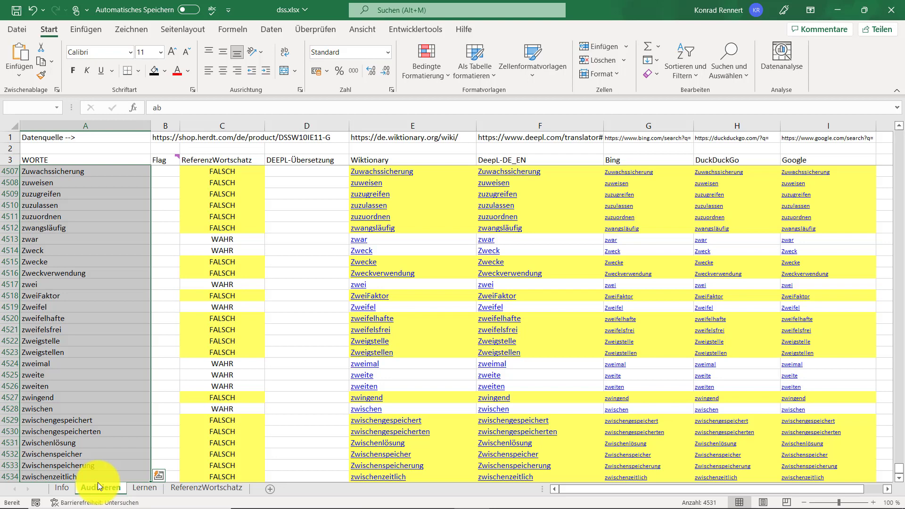
right_click(94, 219)
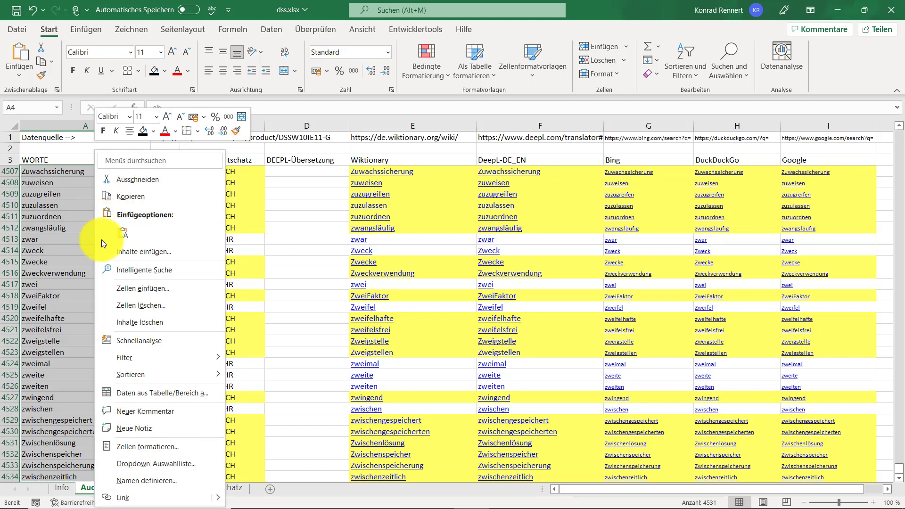
left_click(123, 196)
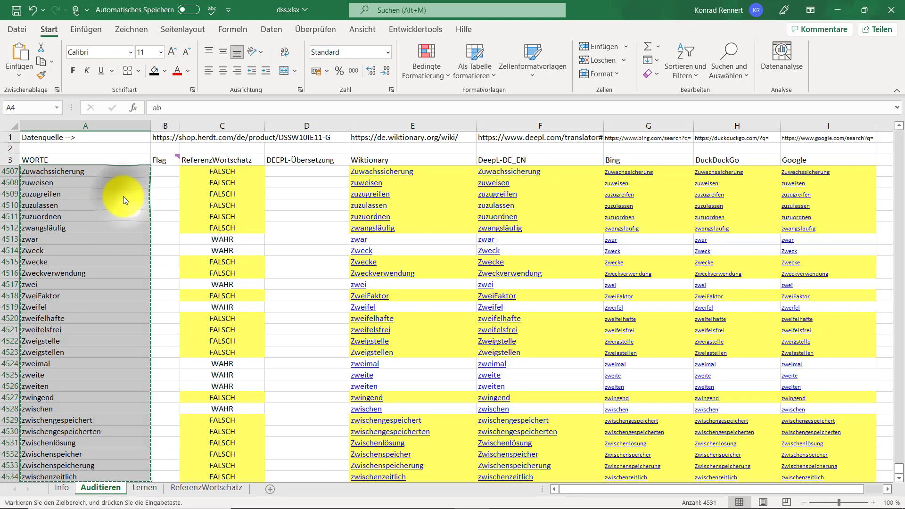
key("alt+Tab")
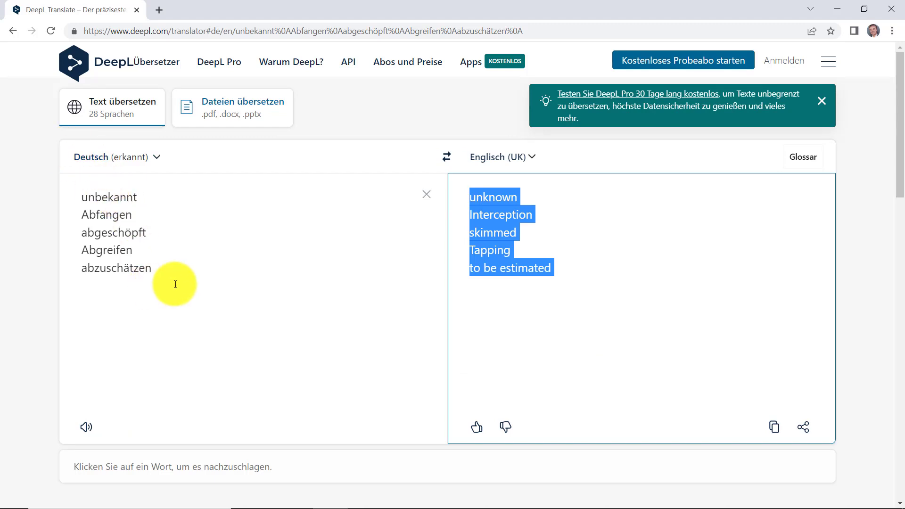
Replace the five German words in the DeepL source text with the copied word list
left_click_drag(175, 284, 55, 178)
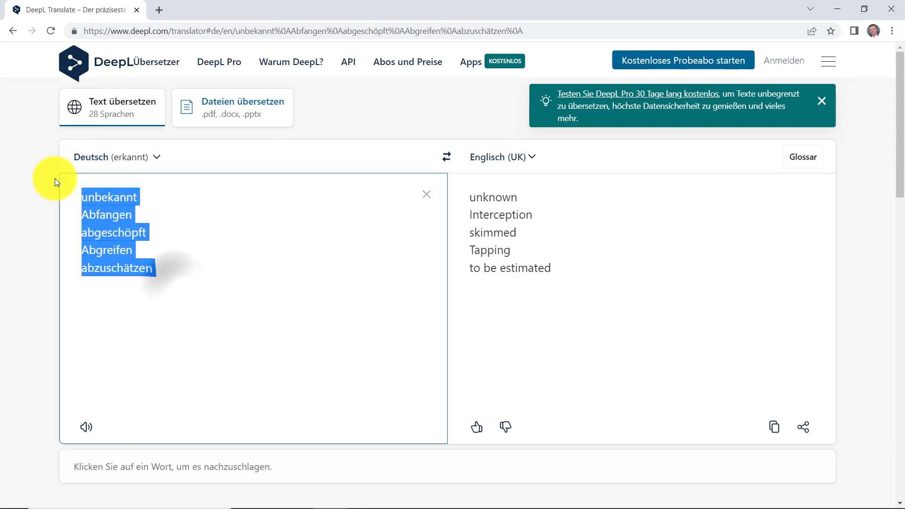
key("Delete")
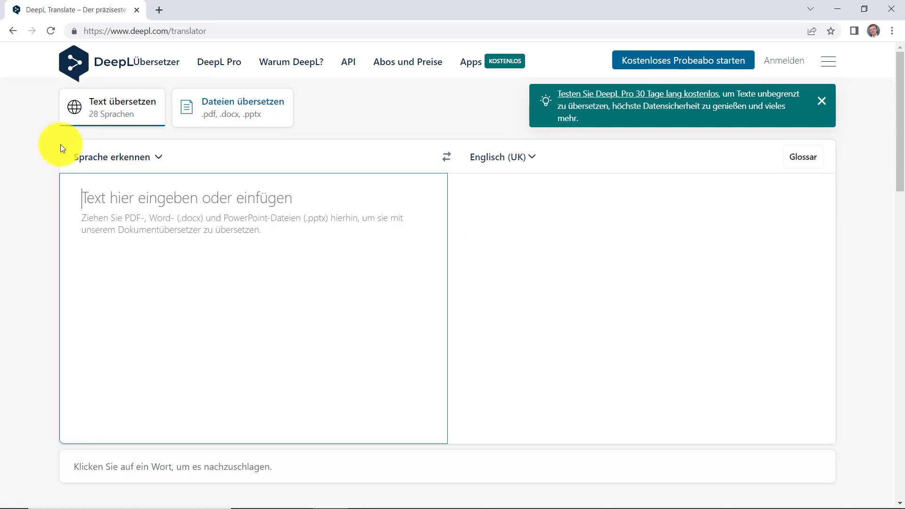
right_click(88, 191)
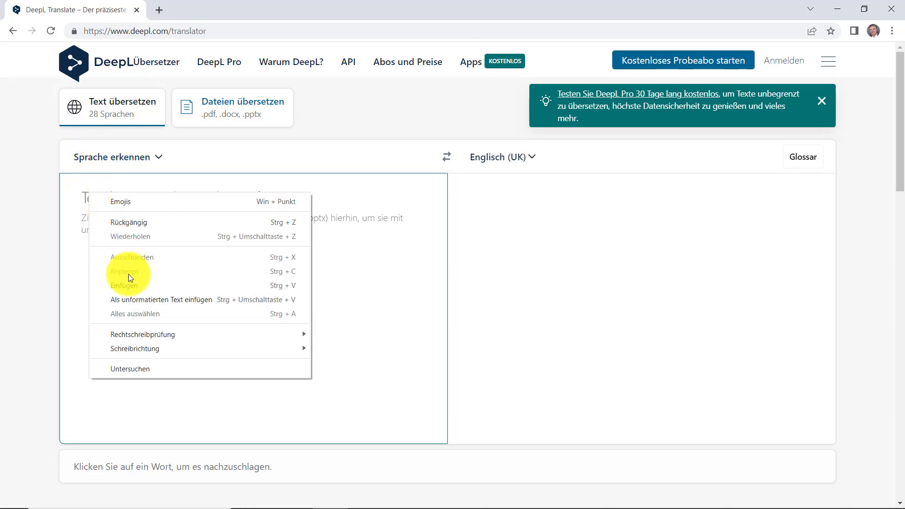
left_click(123, 285)
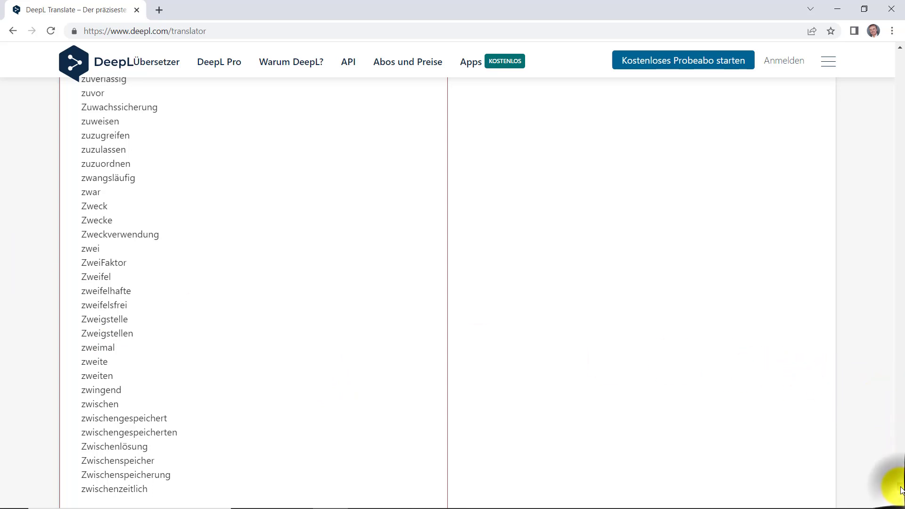
Copy the English translation from DeepL and paste it into the DEEPL-Übersetzung column of the Auditieren sheet in Excel, starting at D4
left_click_drag(899, 486, 901, 105)
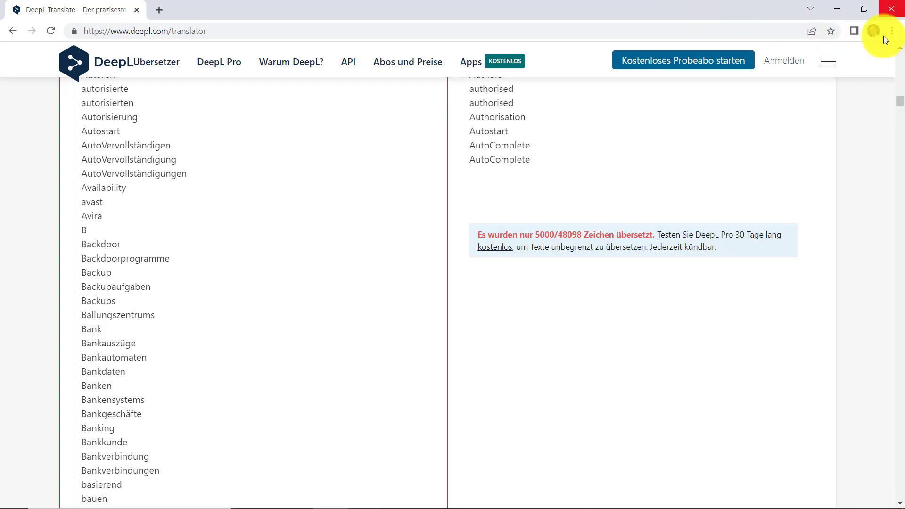
left_click_drag(900, 100, 901, 489)
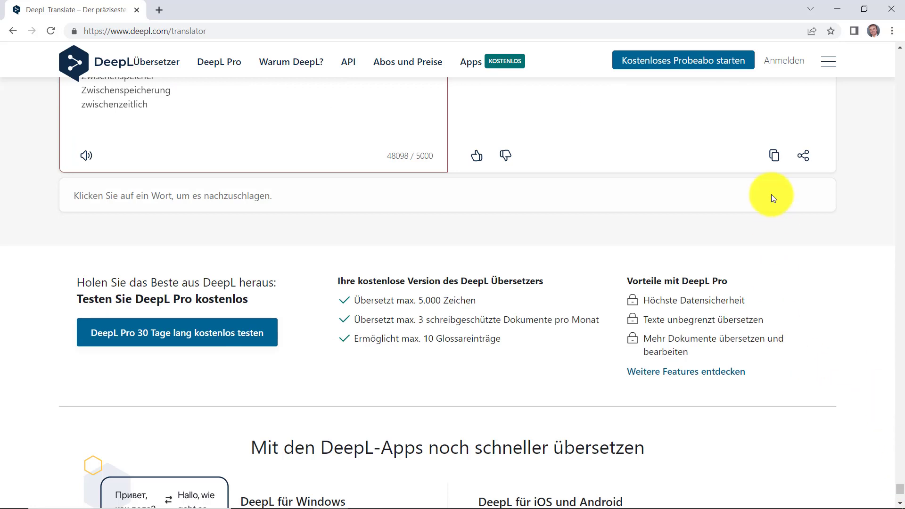
left_click(774, 156)
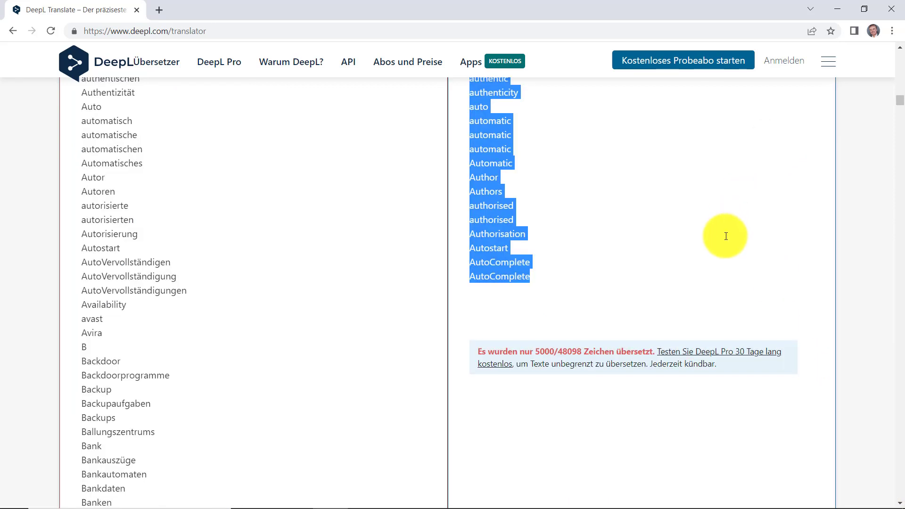
key("alt+Tab")
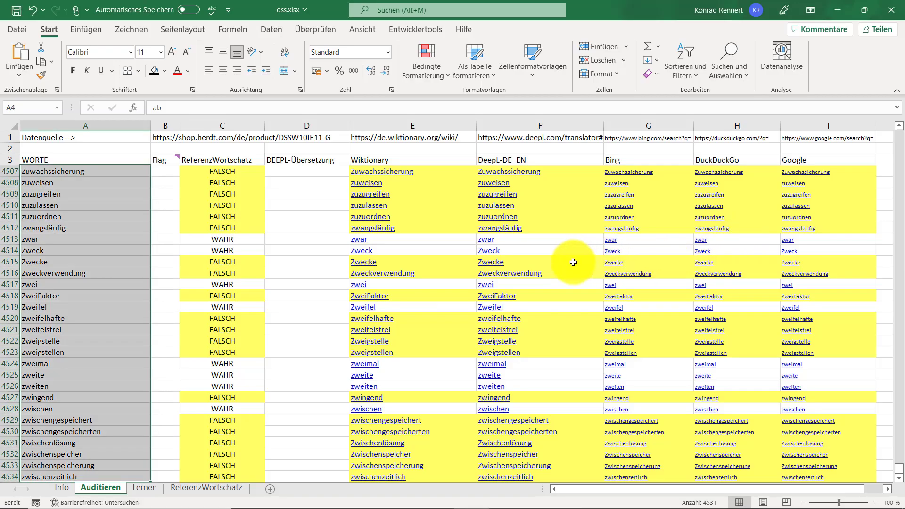
left_click(318, 259)
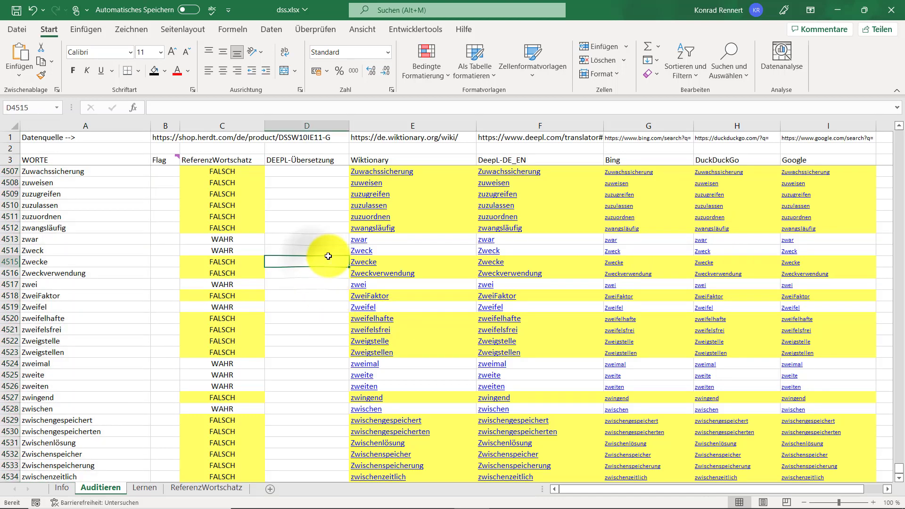
key("ctrl+Up")
key("Down")
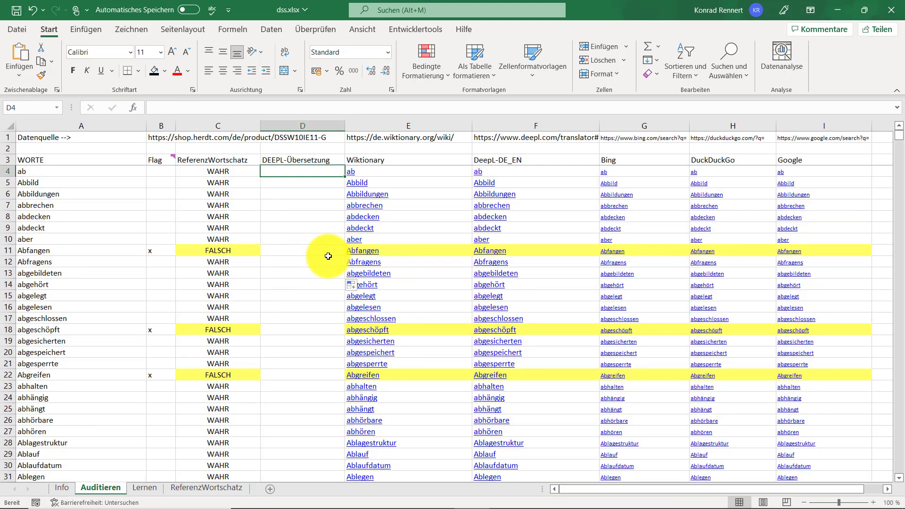
key("ctrl+v")
Find the end of the pasted translations and copy the untranslated words from AutoVervollständigungen in A469 down to A4534
key("ctrl+Down")
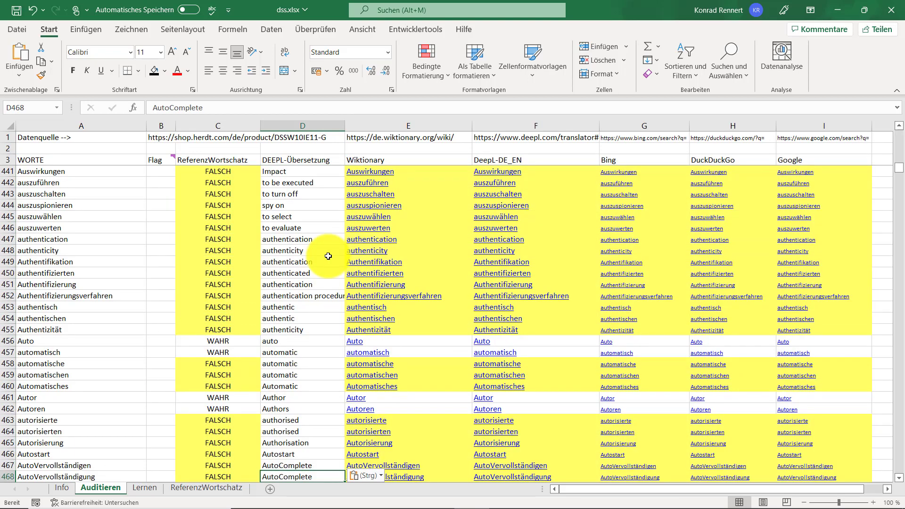
scroll(333, 262, "down", 1)
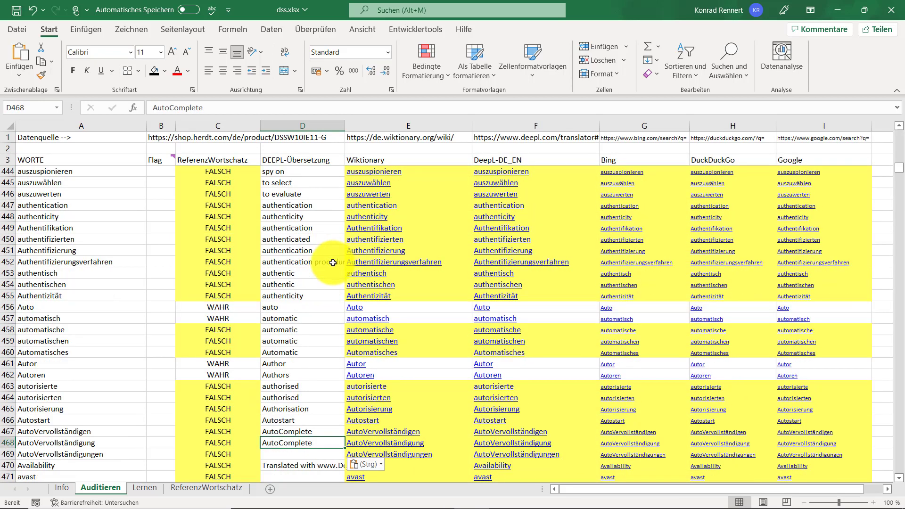
left_click(45, 456)
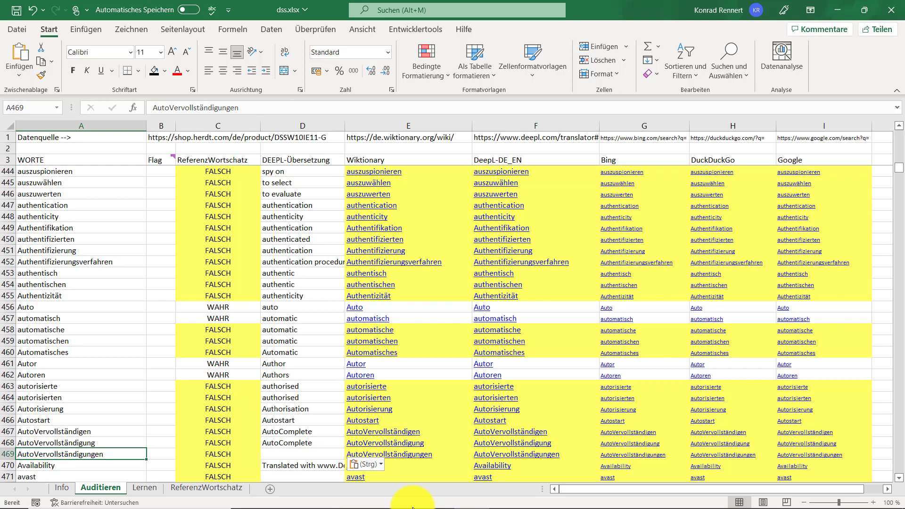
key("ctrl+shift+Down")
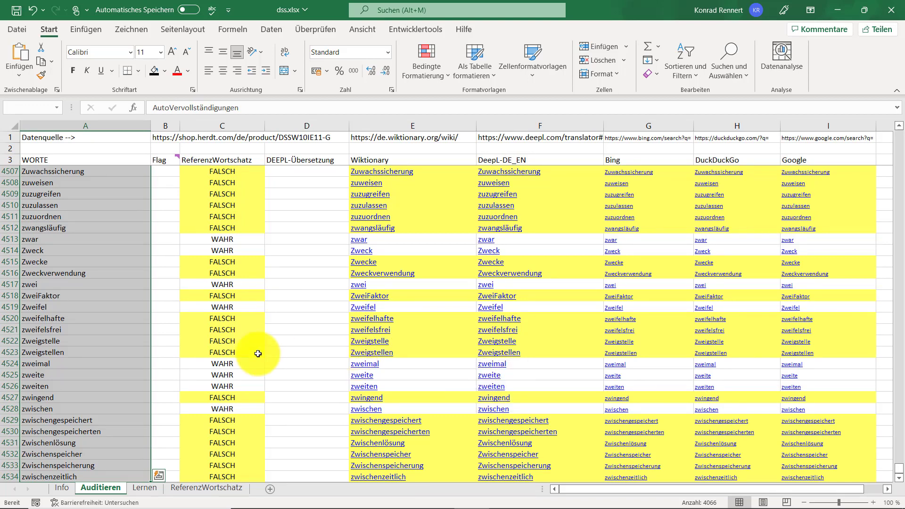
key("ctrl+c")
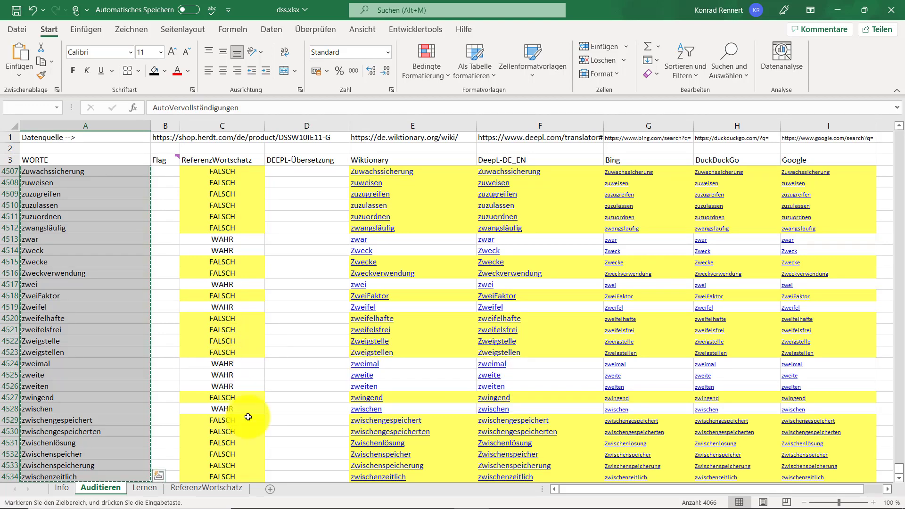
Switch to DeepL and replace the source text with the copied remaining words, starting at AutoVervollständigungen
key("alt+Tab")
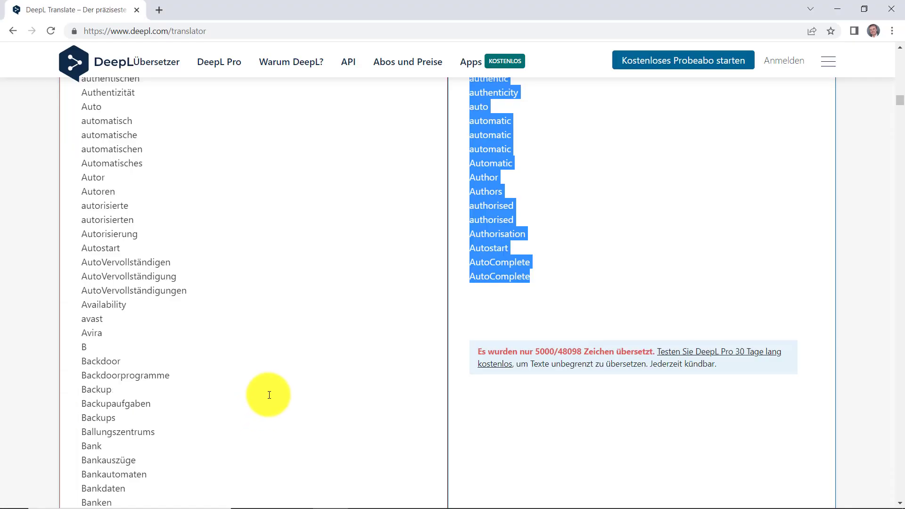
left_click(126, 407)
key("ctrl+a")
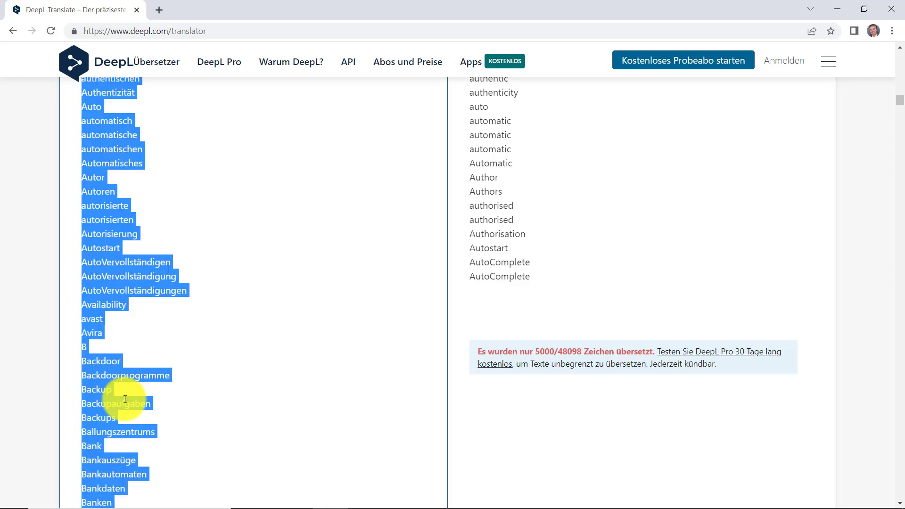
key("BackSpace")
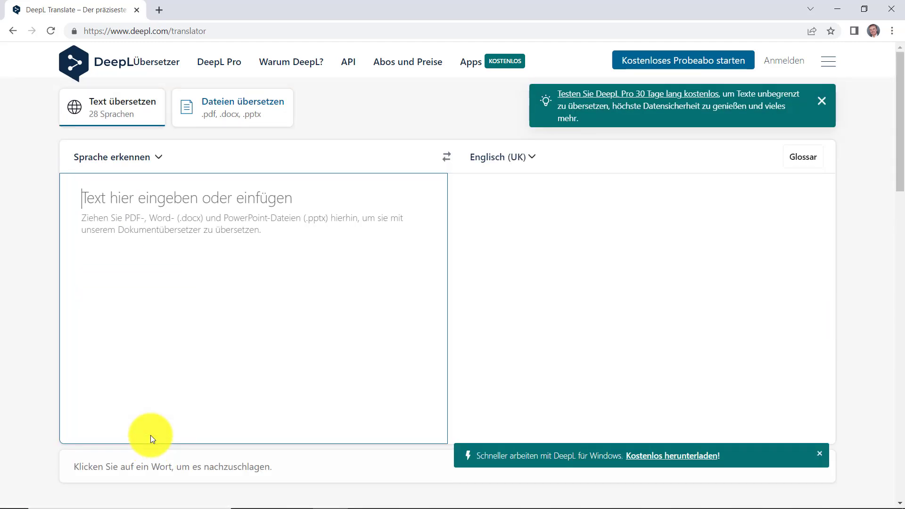
key("ctrl+v")
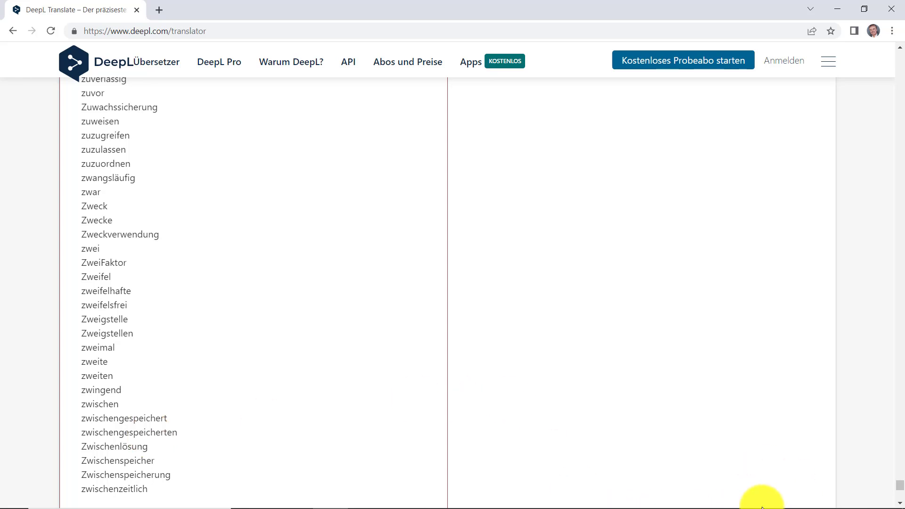
left_click_drag(898, 483, 900, 110)
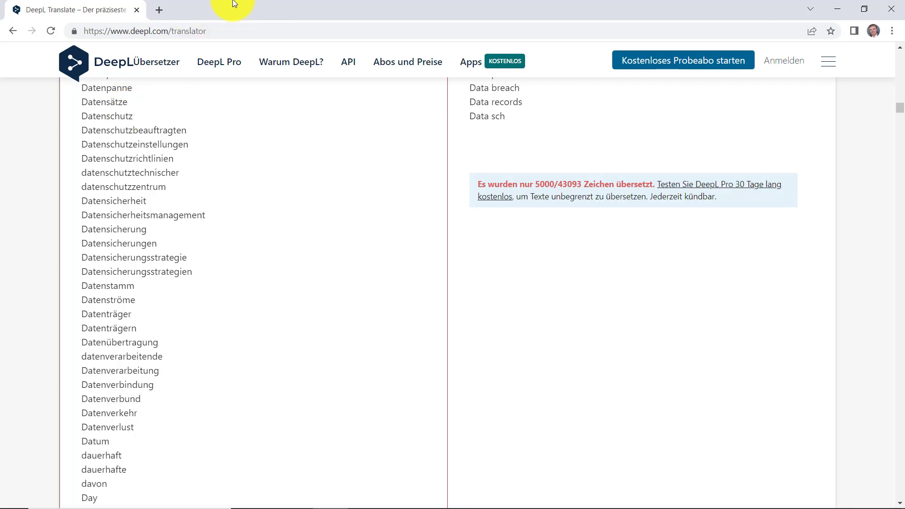
Sign in to DeepL Pro with the saved account credentials and return to the Excel workbook
left_click(782, 61)
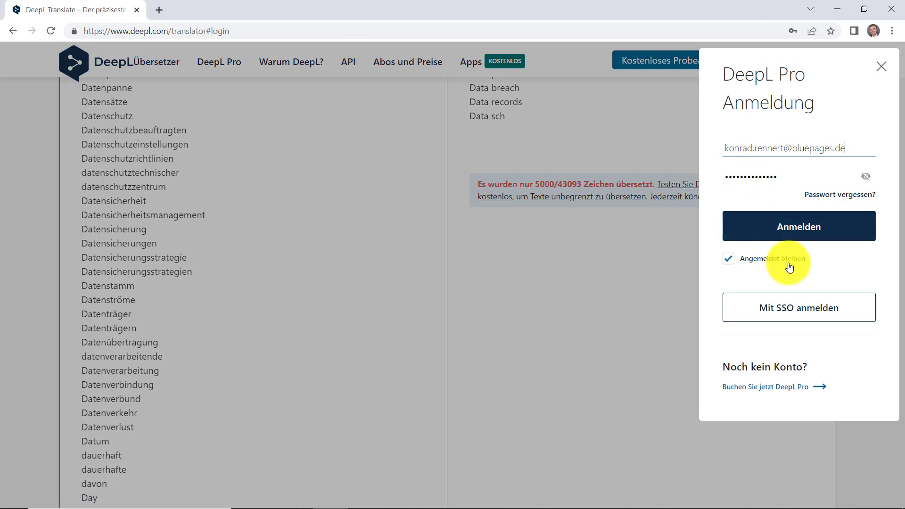
left_click(801, 231)
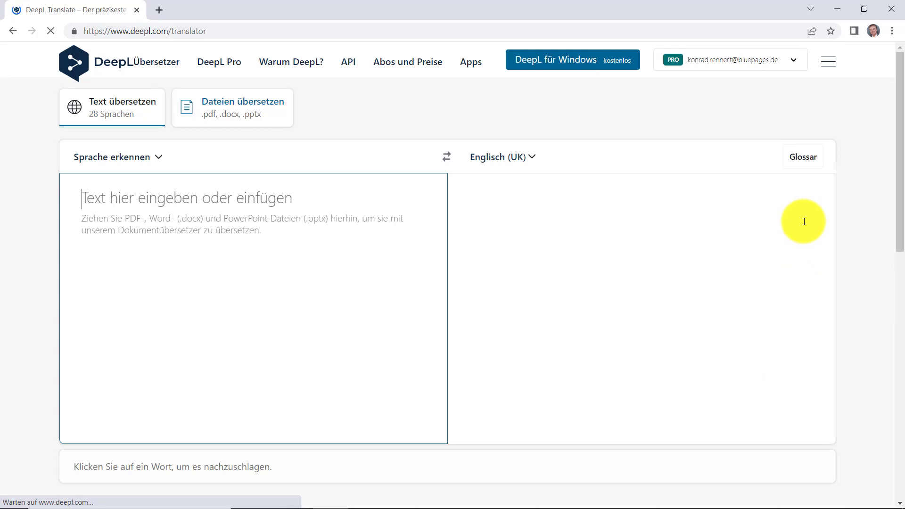
key("alt+Tab")
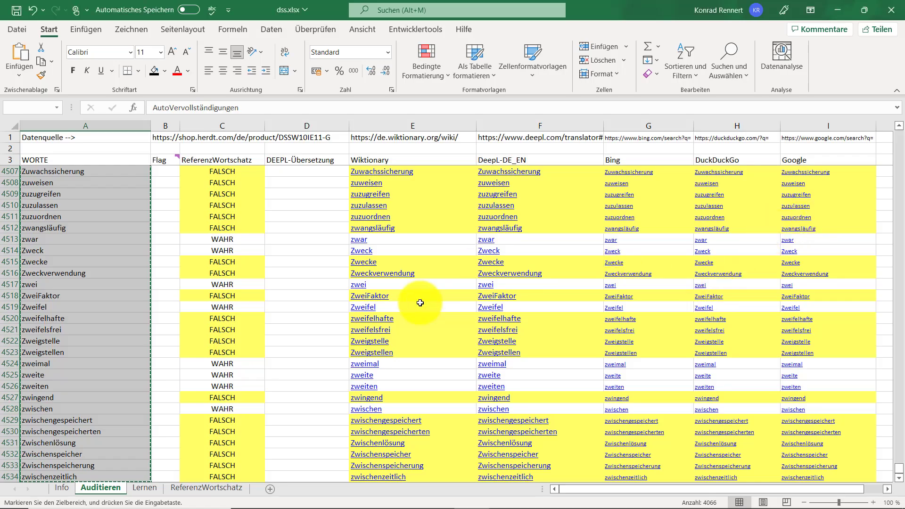
Copy the whole WORTE list A4:A4534 on the Auditieren sheet
left_click(304, 330)
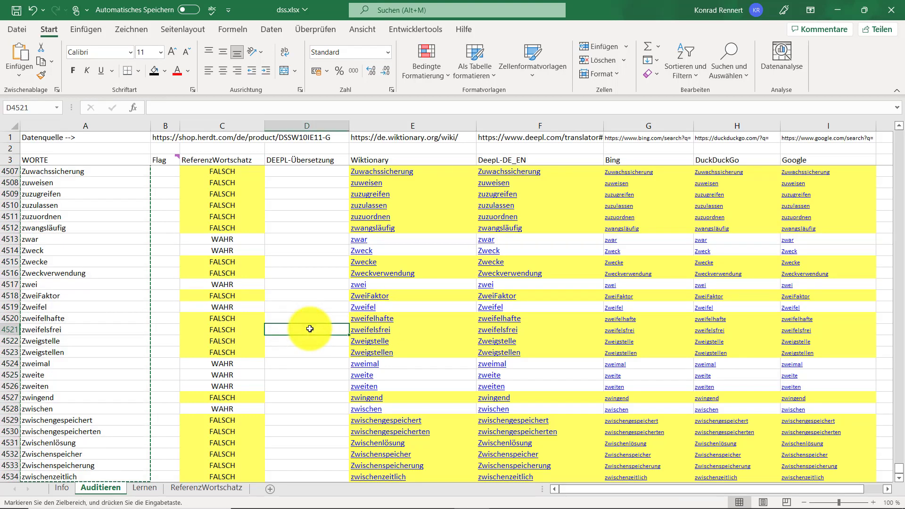
key("ctrl+Up")
key("Left")
key("Left")
key("Left")
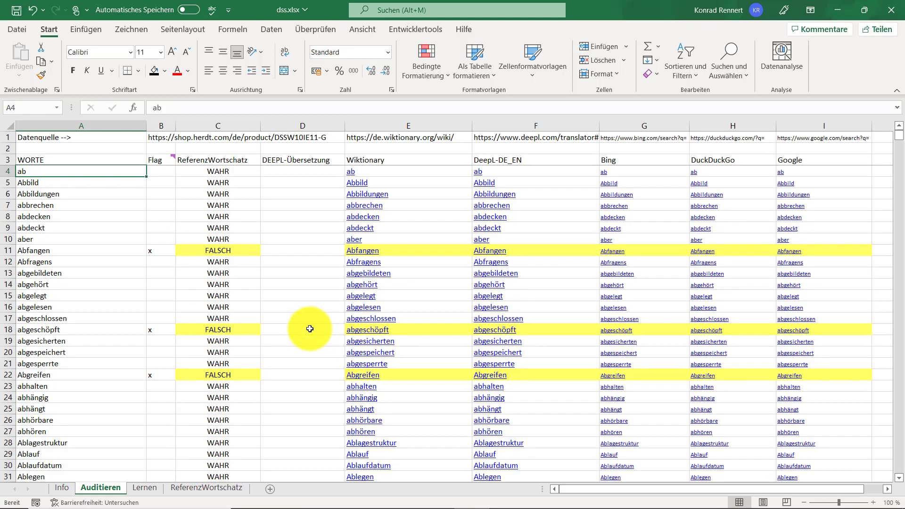
key("ctrl+shift+Down")
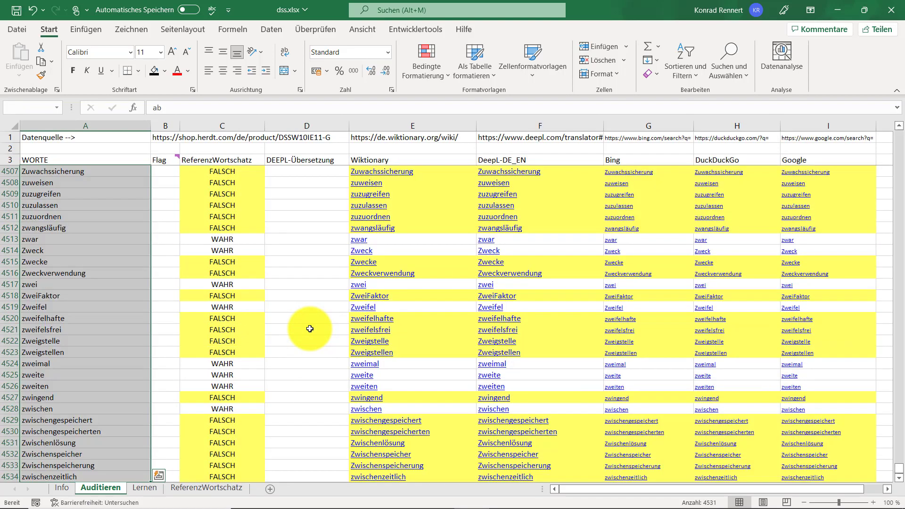
key("ctrl+c")
Switch to DeepL, paste the full word list as source text and dismiss the Google account password prompt
key("alt+Tab")
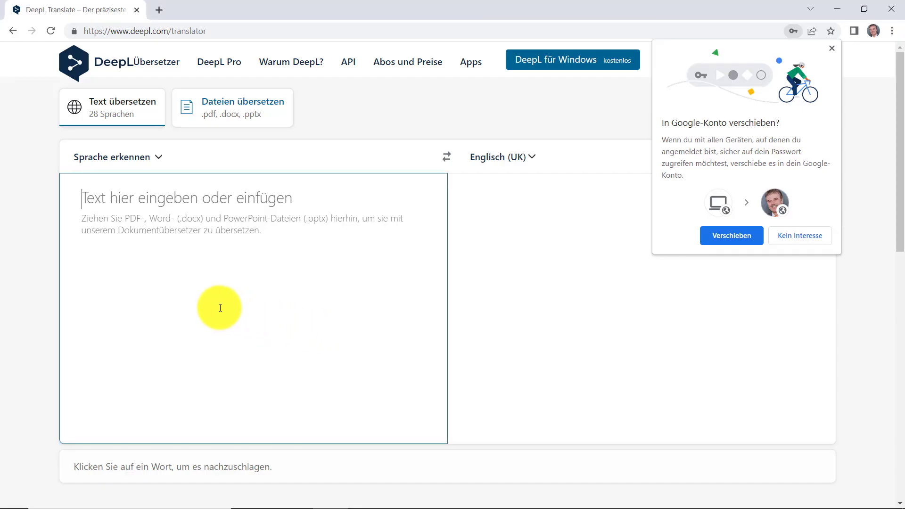
key("ctrl+v")
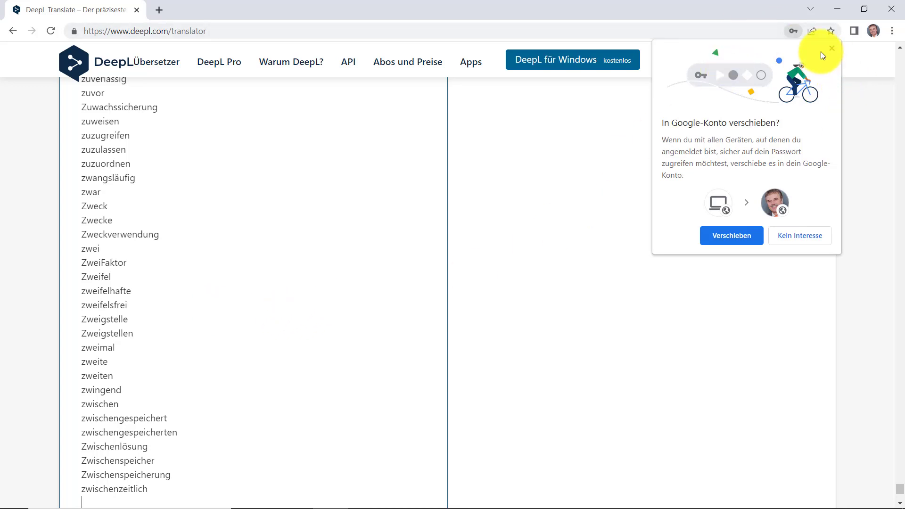
left_click(832, 47)
Copy the complete English translation of the word list from DeepL
scroll(725, 179, "up", 5)
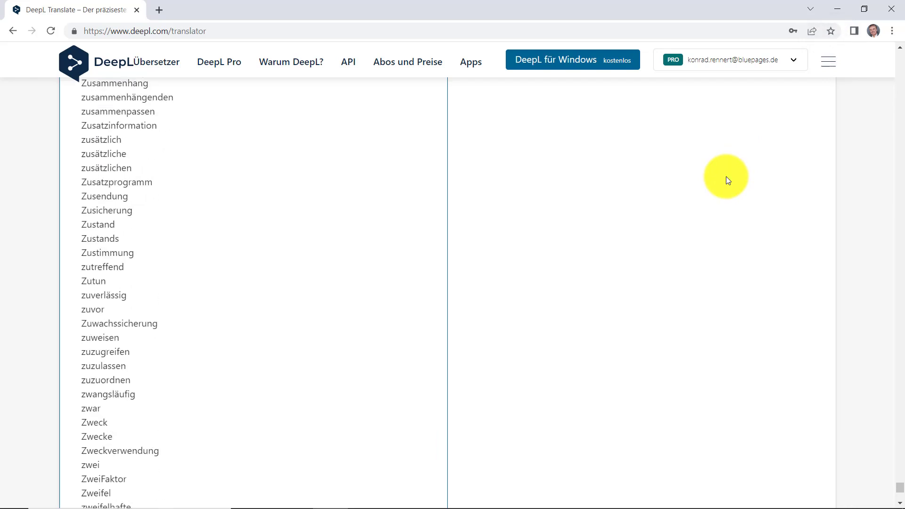
scroll(726, 177, "up", 2)
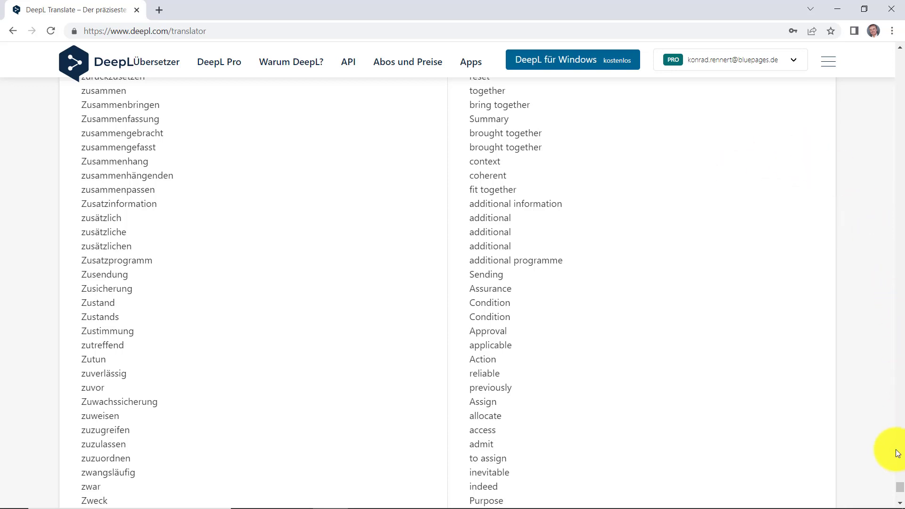
left_click(898, 498)
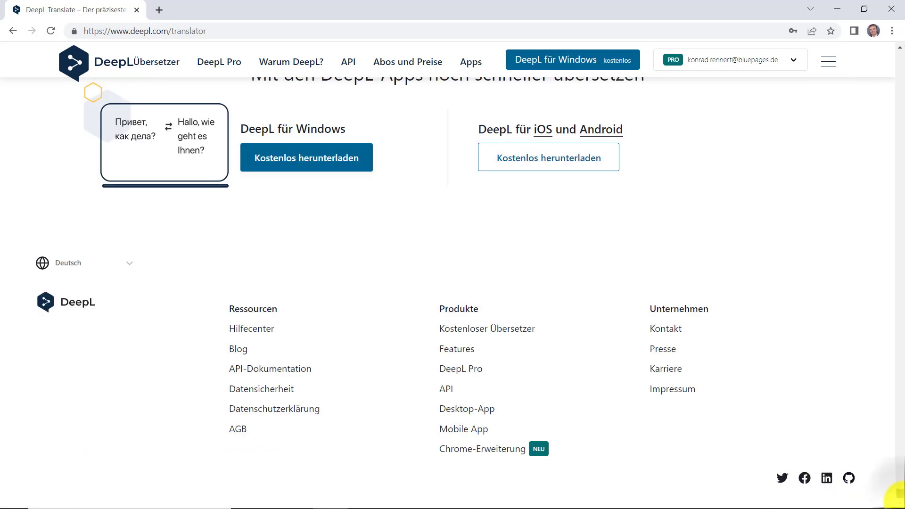
mouse_move(899, 494)
left_mouse_down()
mouse_move(899, 482)
mouse_move(885, 484)
left_mouse_up()
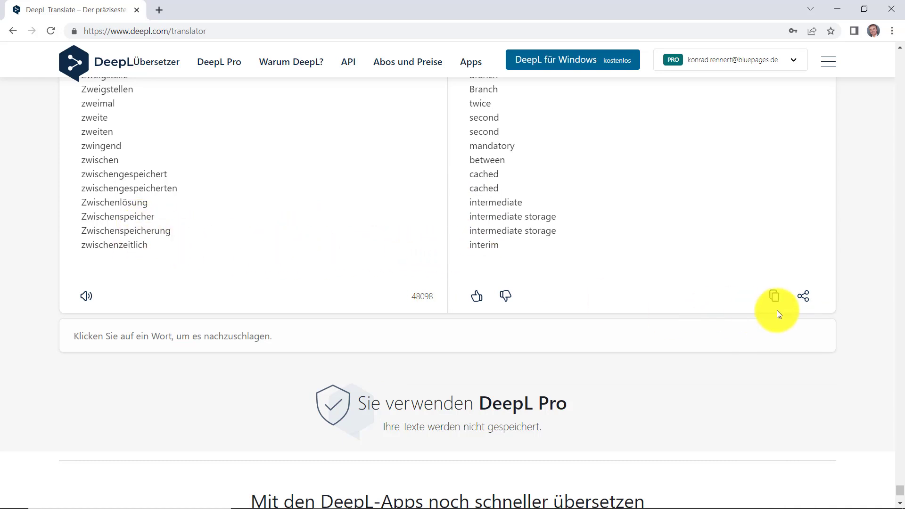
left_click(775, 296)
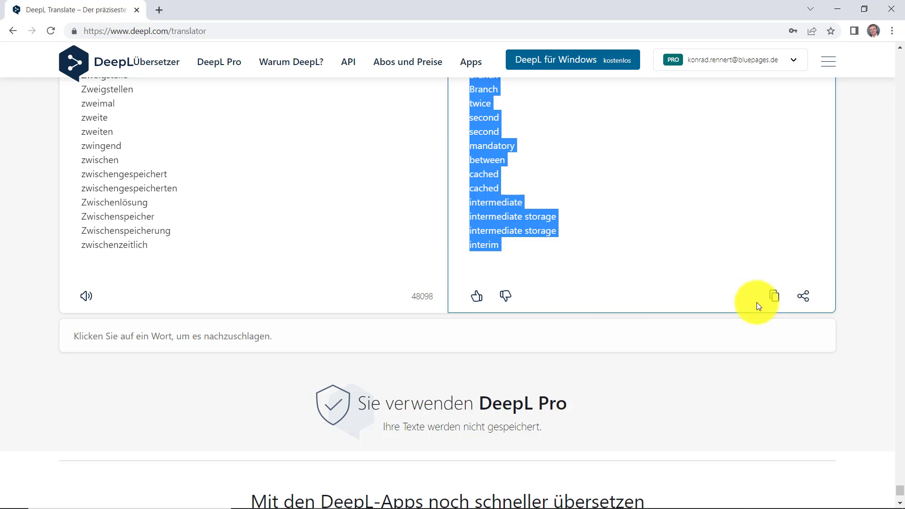
Switch to Excel and paste the translations into the DEEPL-Übersetzung column of the Auditieren sheet, starting at D4
key("alt+Tab")
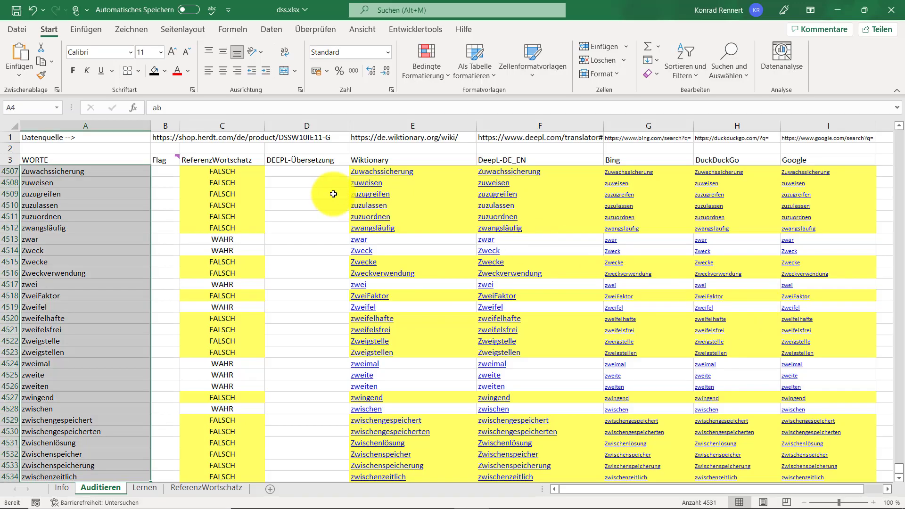
left_click(330, 172)
key("Up")
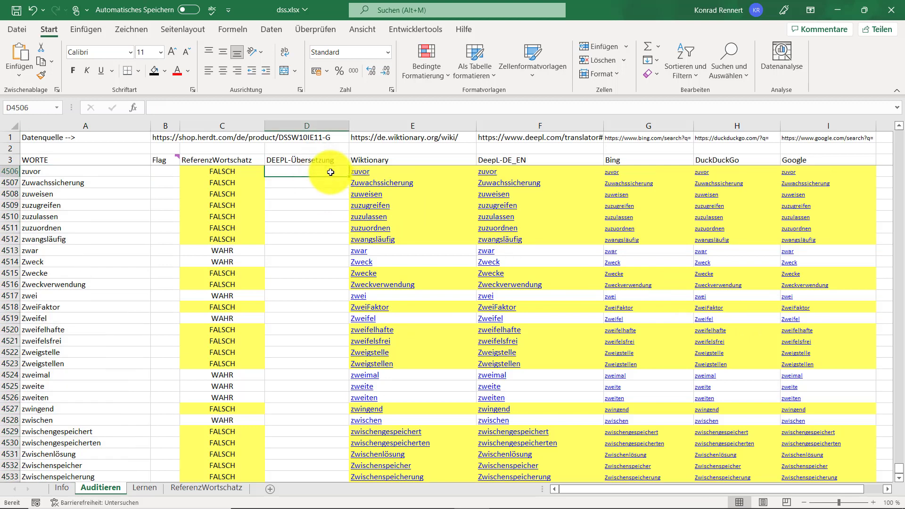
key("ctrl+Up")
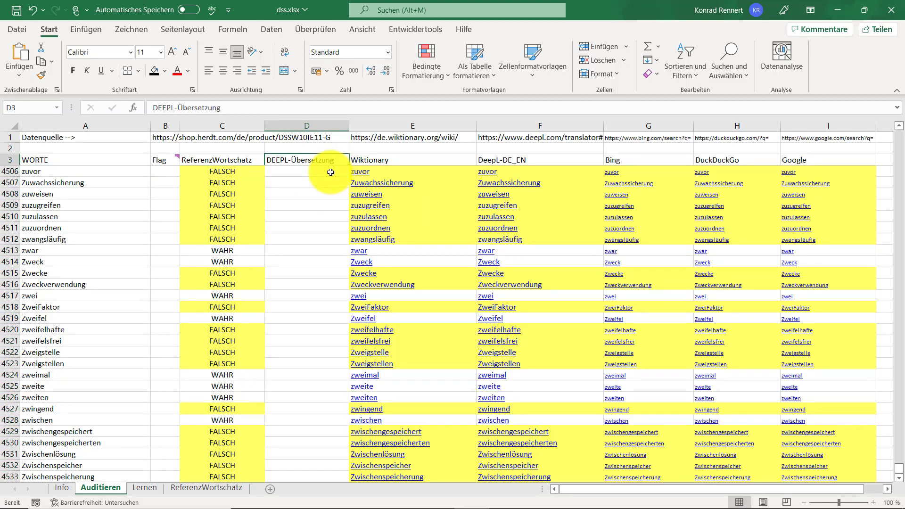
key("Down")
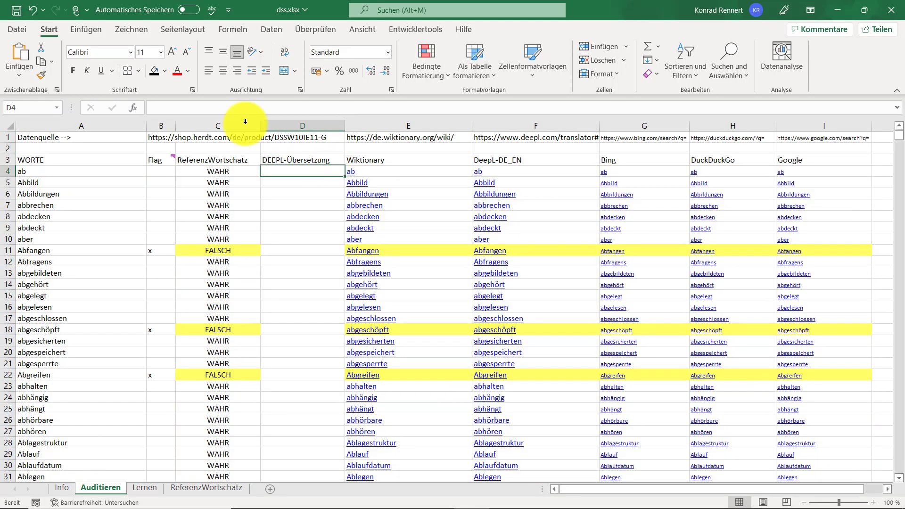
left_click(14, 74)
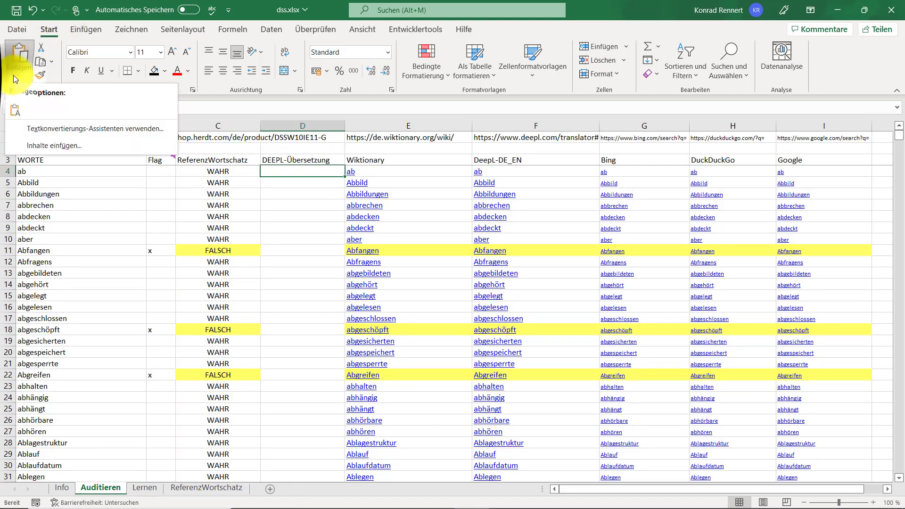
left_click(19, 110)
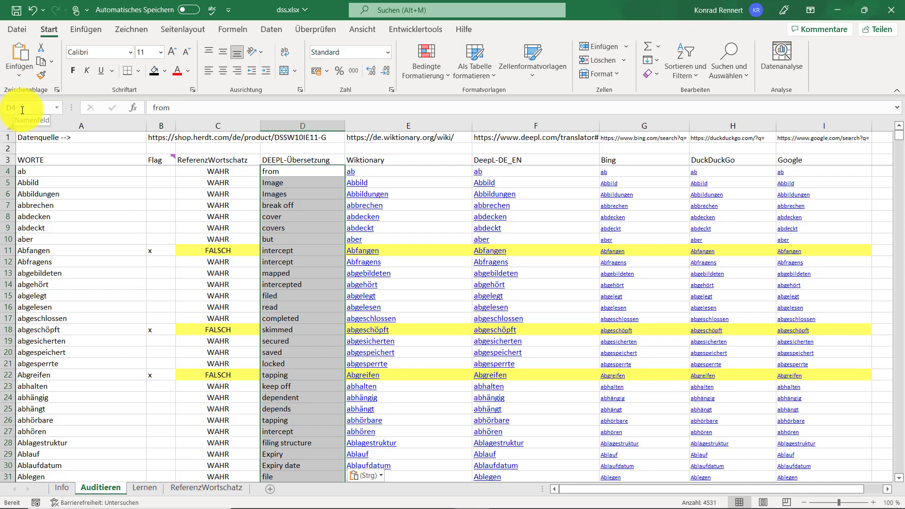
Fill all pasted translations in D4:D4534 with a black background to hide the text
key("ctrl+Down")
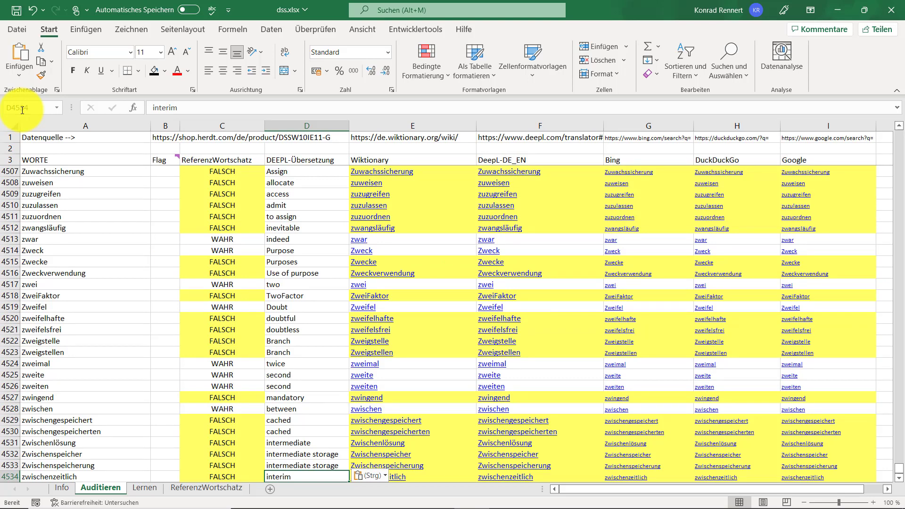
key("Down")
key("Up")
key("Up")
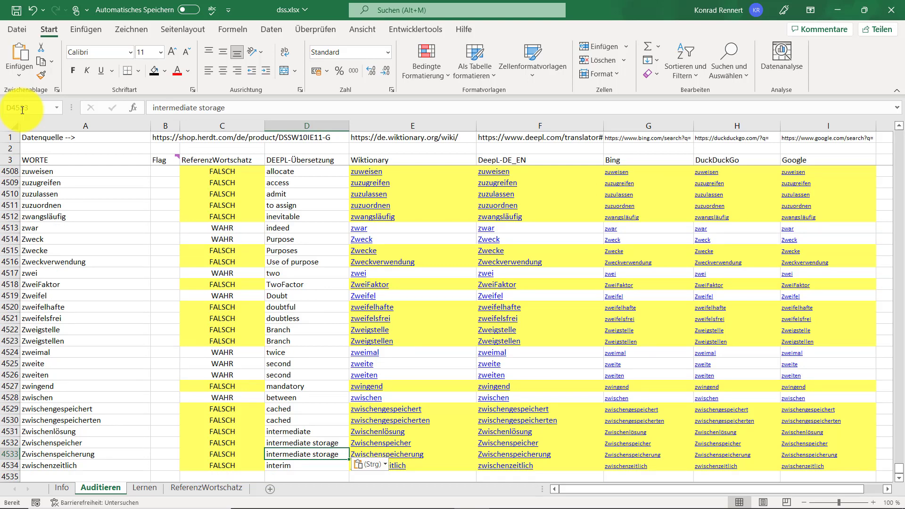
key("Down")
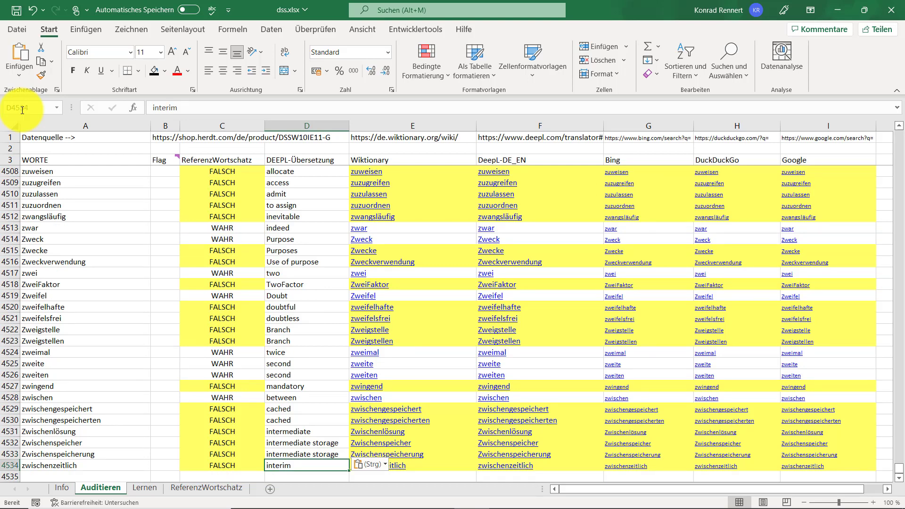
key("ctrl+shift+Up")
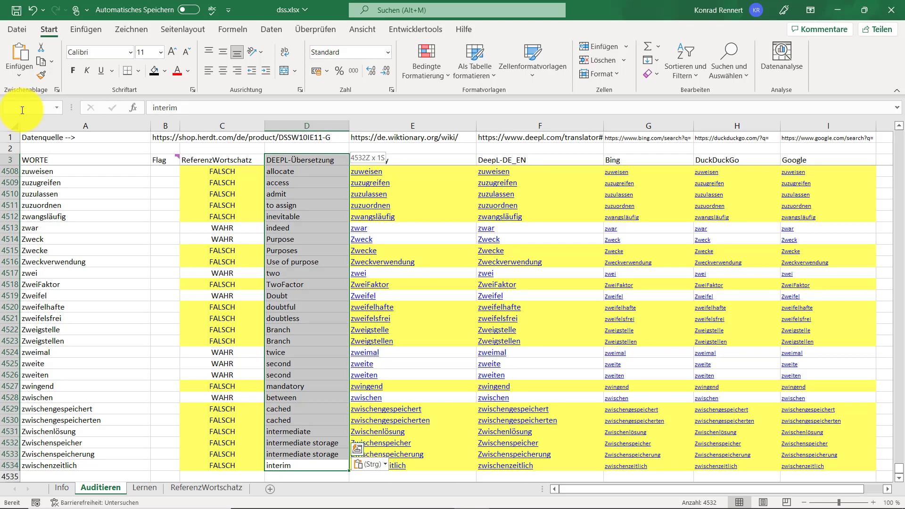
key("shift+Down")
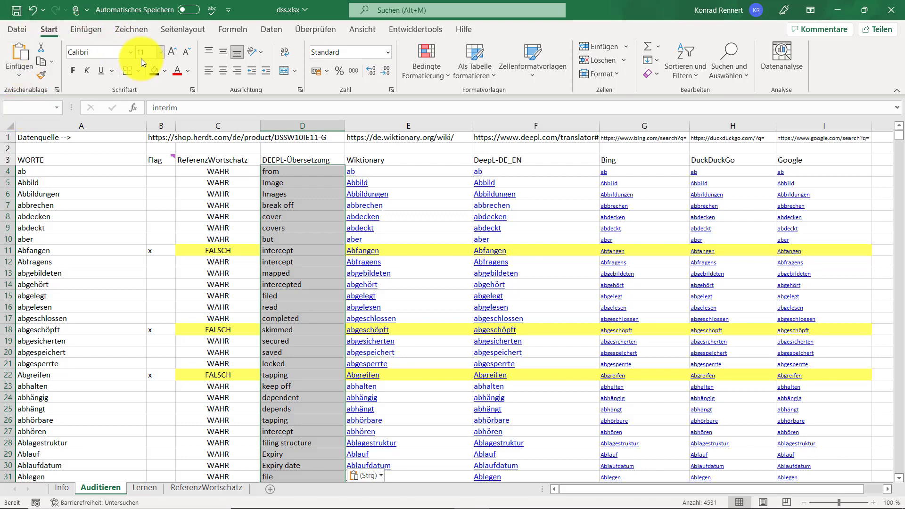
left_click(165, 74)
left_click(163, 103)
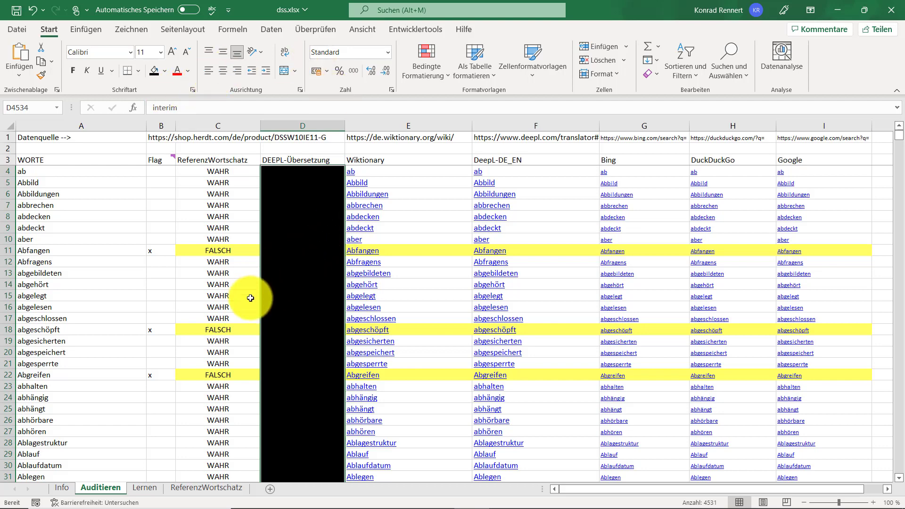
Look up the hidden translation of the word abrufbar by selecting it and its blacked-out cell D34
scroll(245, 351, "down", 3)
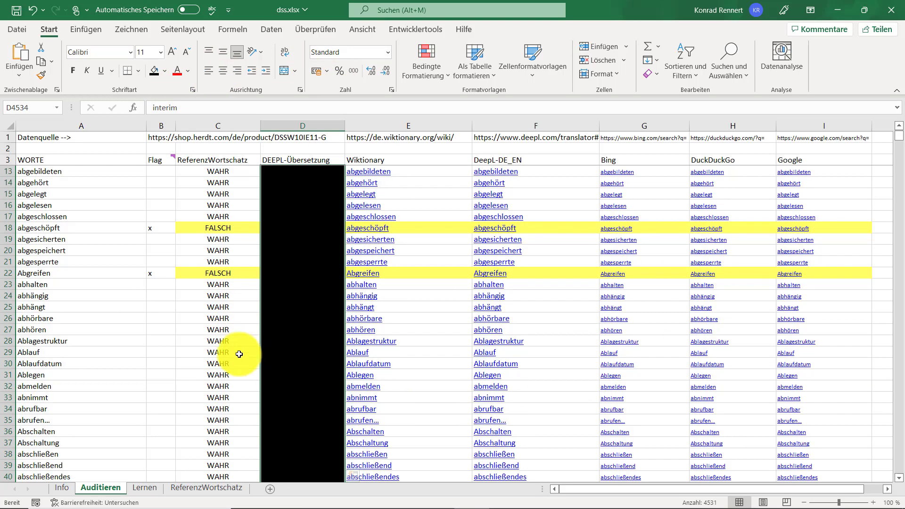
left_click(38, 408)
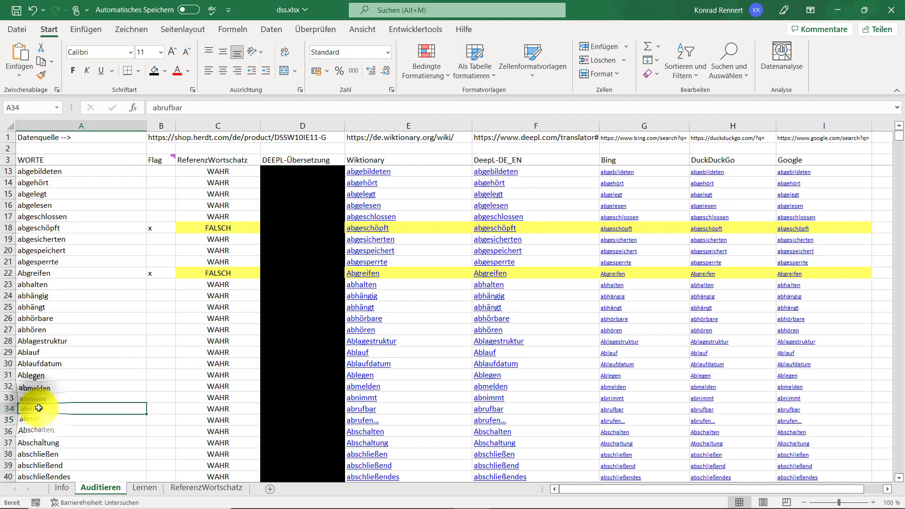
left_click(283, 409)
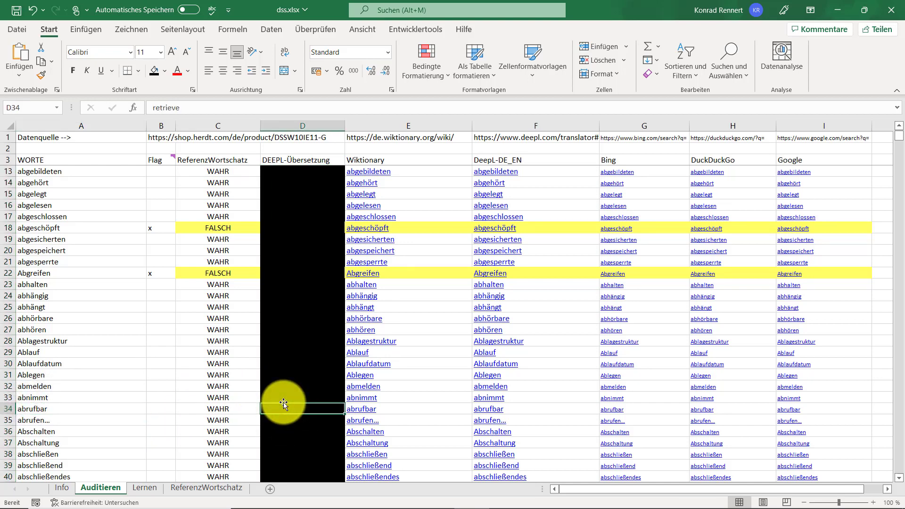